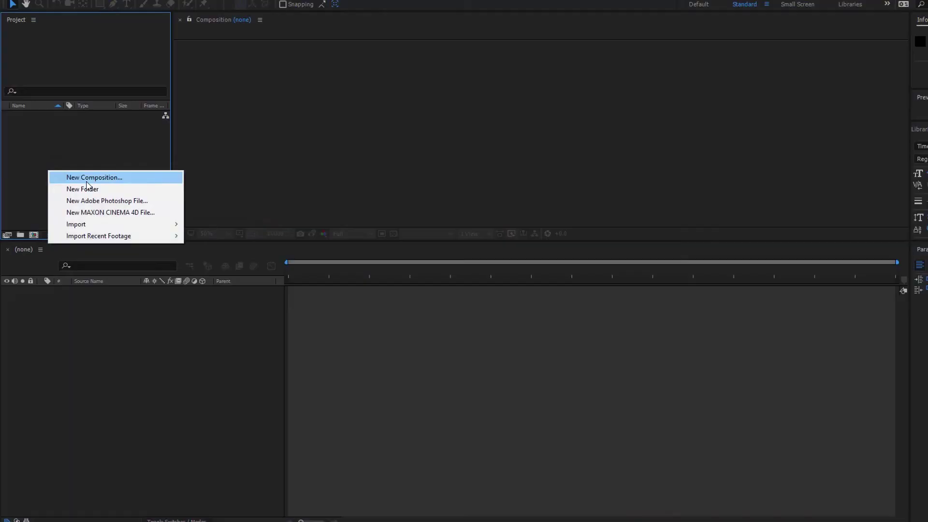
Step: Start a new HDV/HDTV 720 25 composition: 1280×720, 25 fps, 500 frames, grey background
key(ctrl+n)
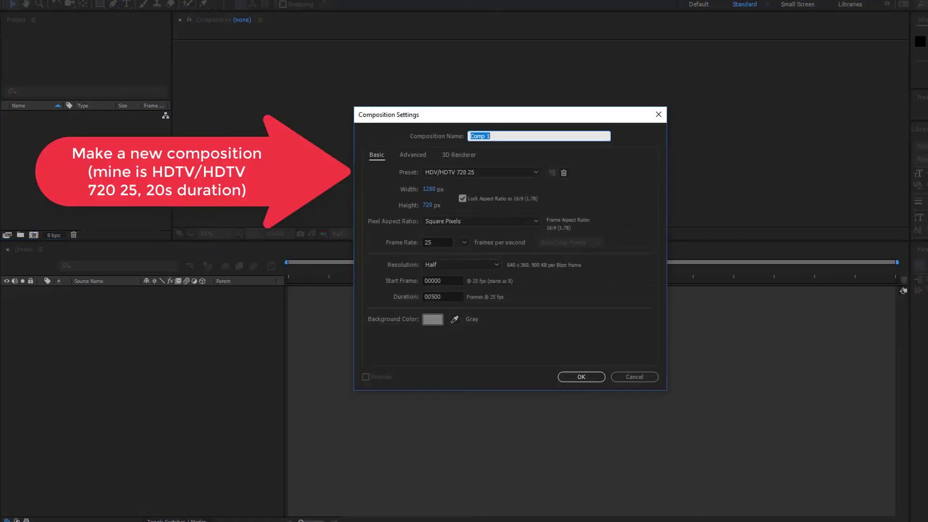
Step: Confirm Comp 1, then type 'A long line of text to demonstrate text animation with.' on the canvas's left
click(589, 378)
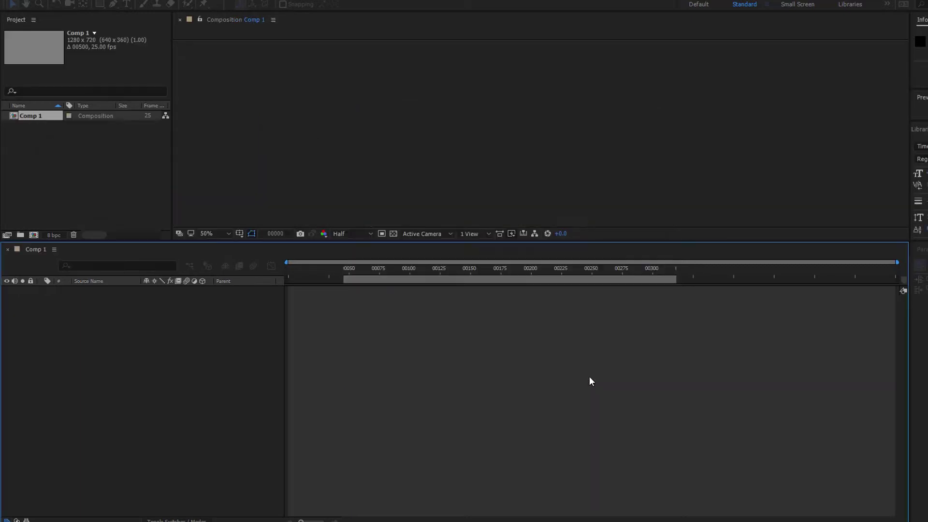
key(ctrl+t)
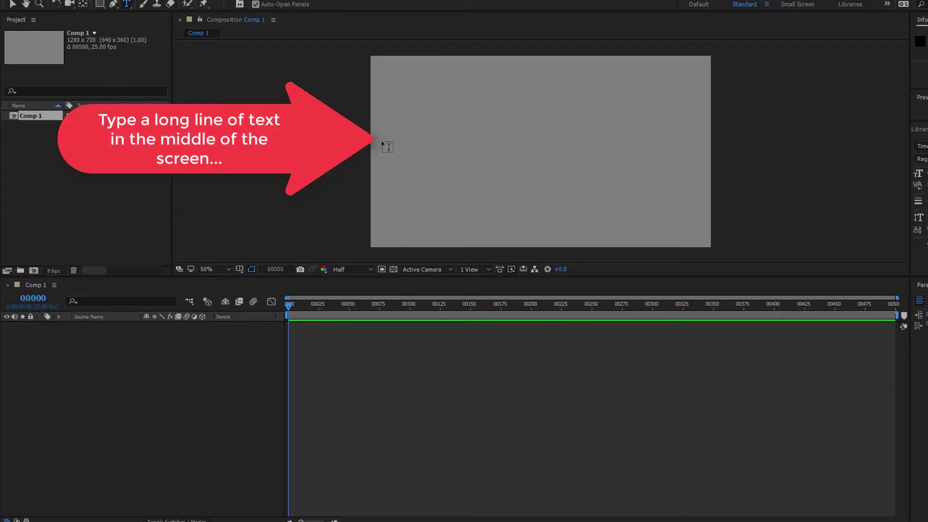
click(383, 143)
text(A)
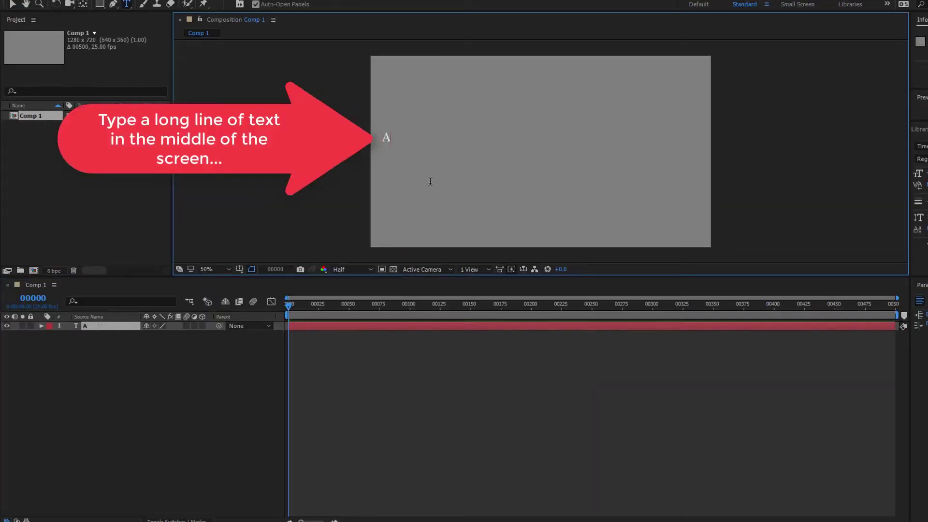
text( long line of text)
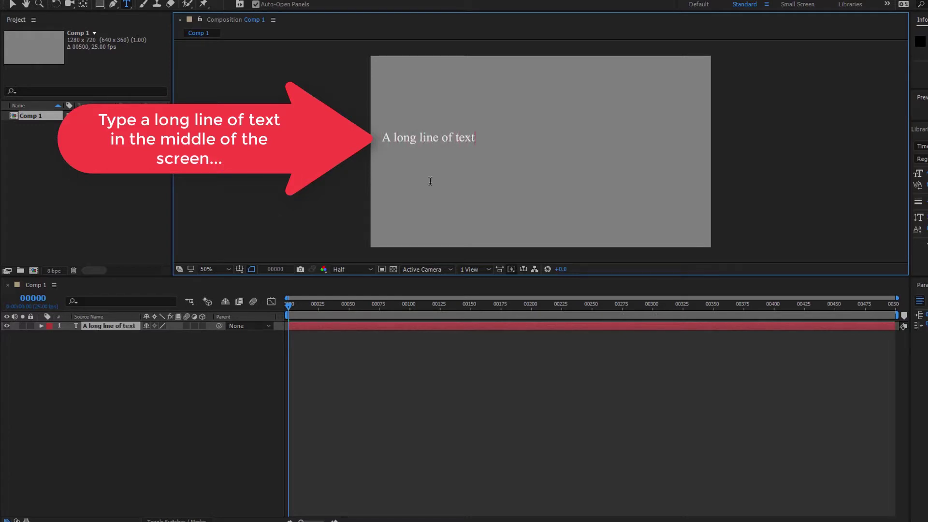
text( to demonstrate t)
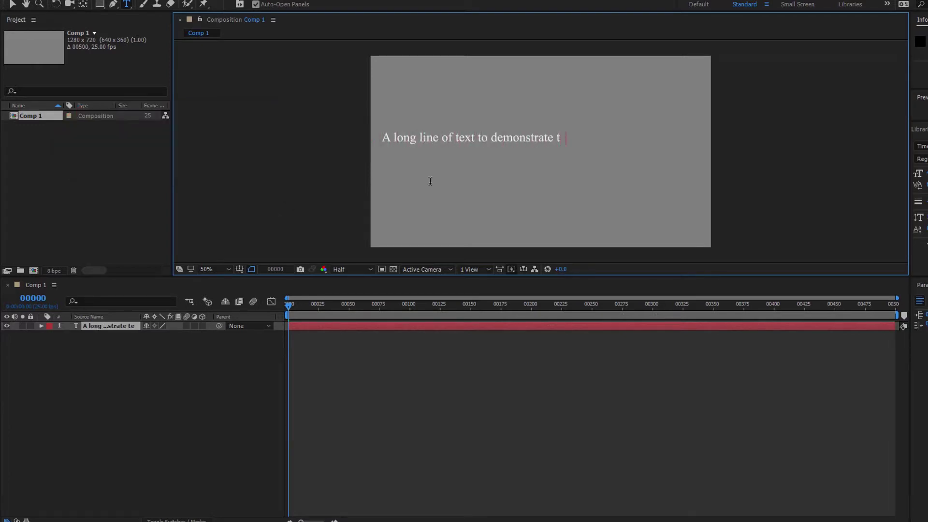
text(ext animation wit)
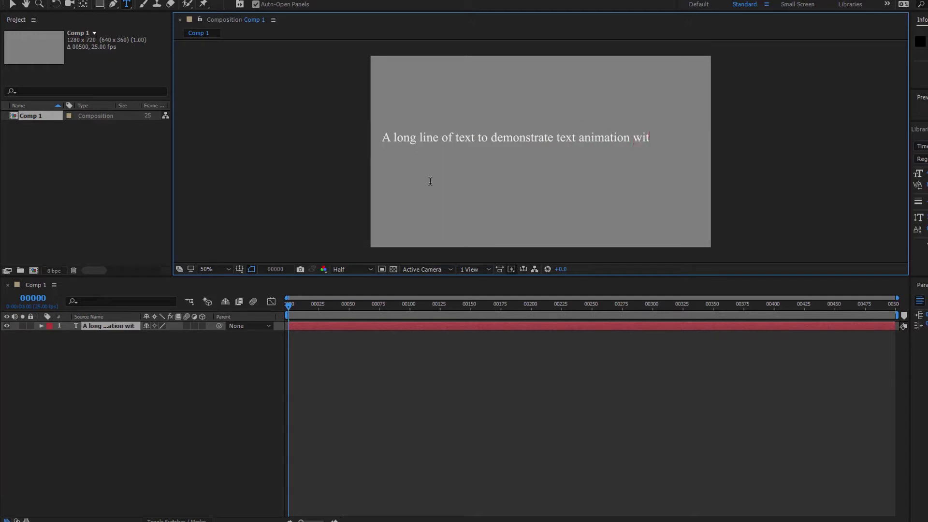
text(h.)
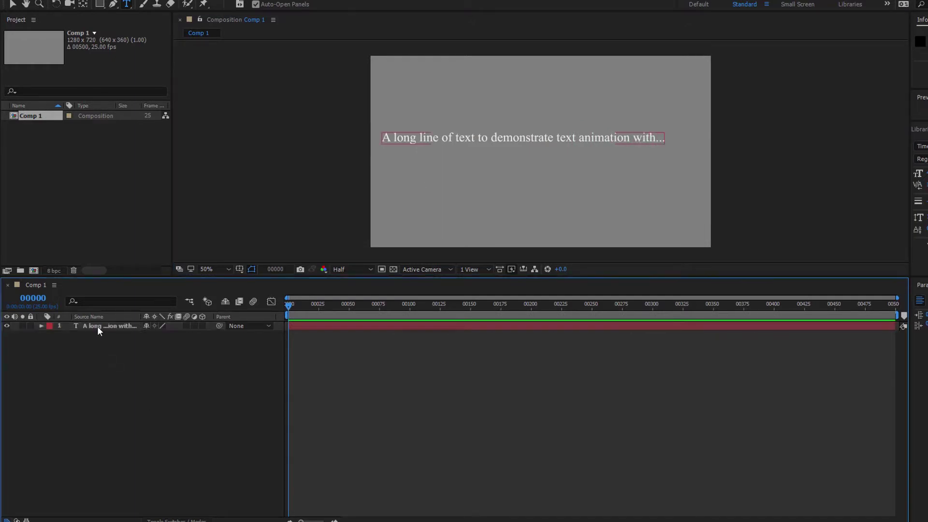
Step: Select the text layer, expand its properties, and toggle the switches to reach the Animate menu
click(97, 326)
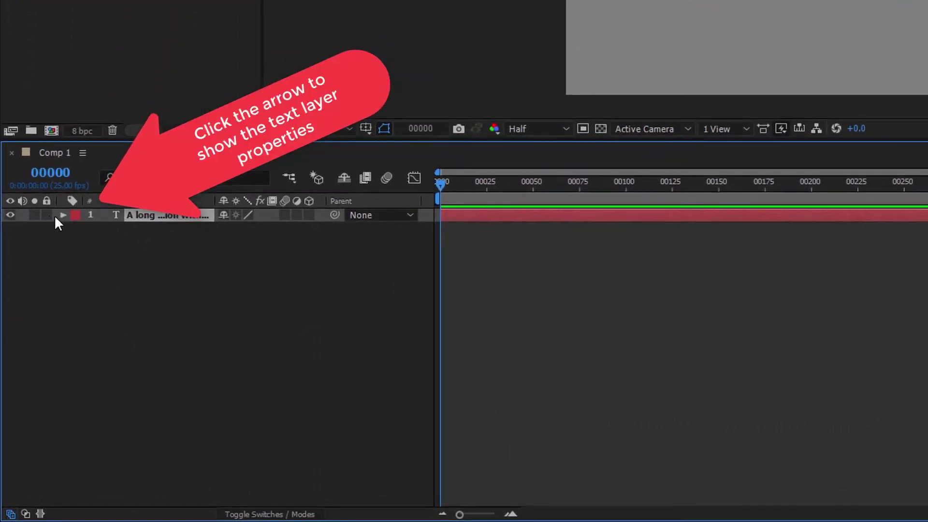
click(63, 215)
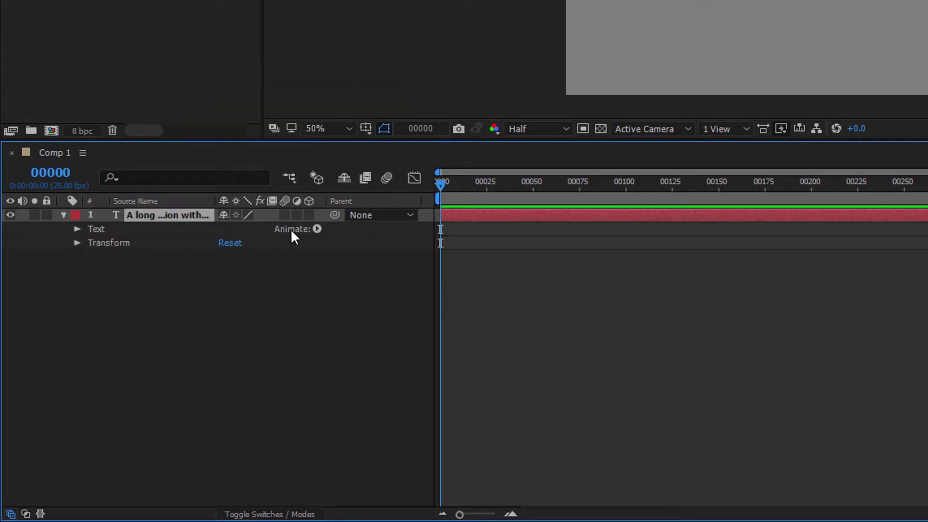
click(9, 514)
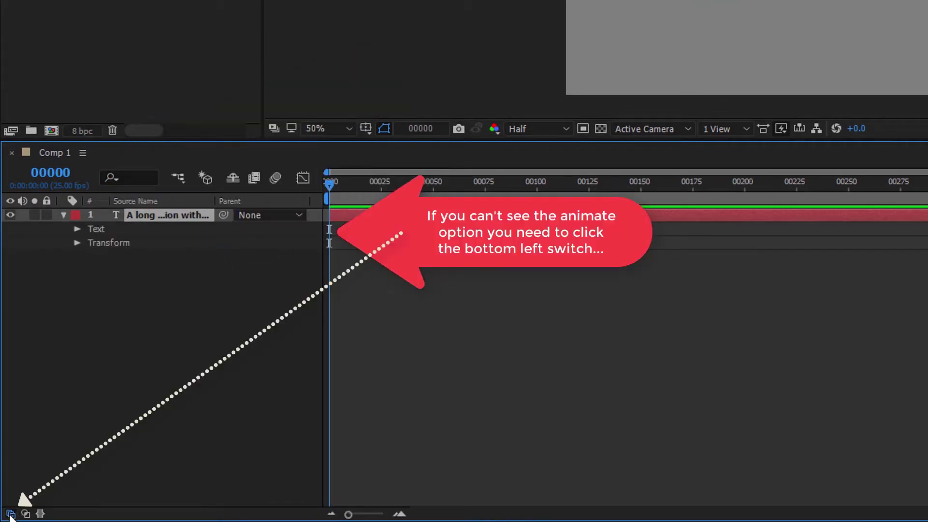
click(9, 514)
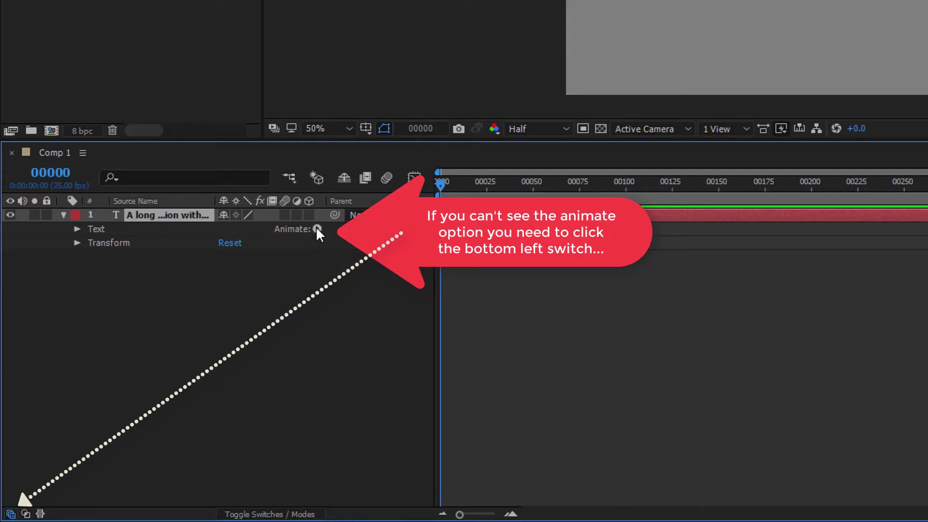
click(208, 336)
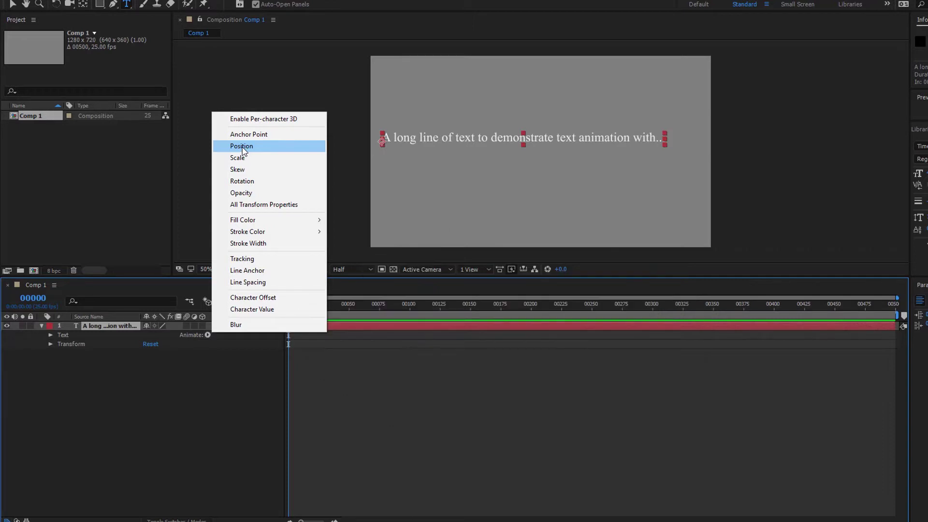
Step: Add a Position animator and set its Position to 0, -100 to lift the text
click(242, 147)
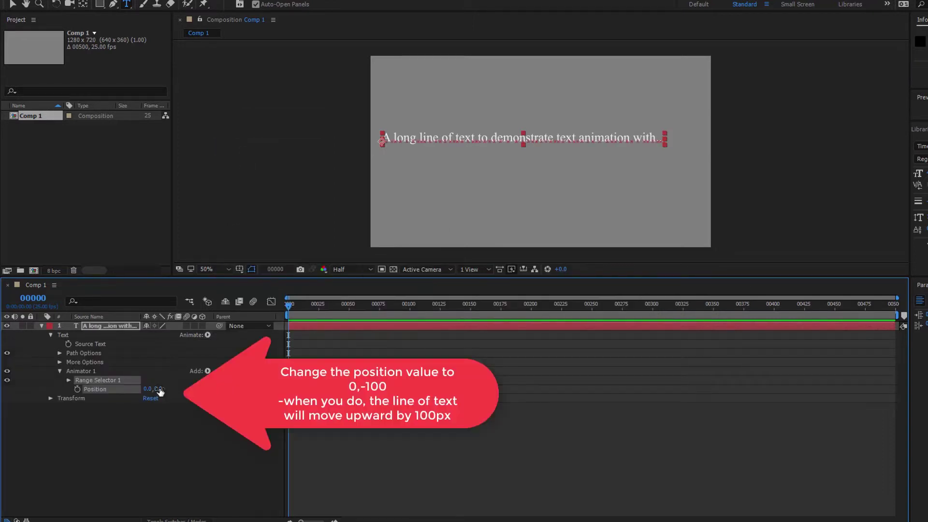
text(-10)
text(0)
key(Return)
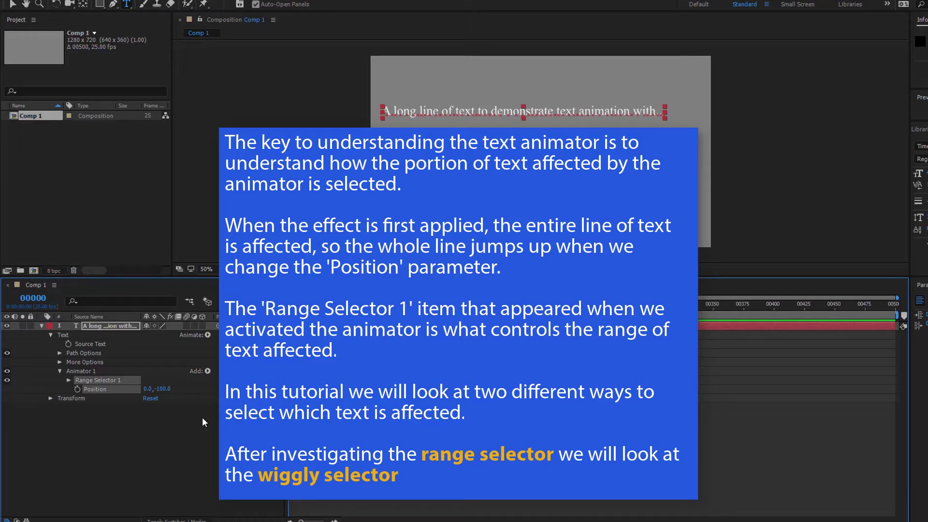
click(140, 439)
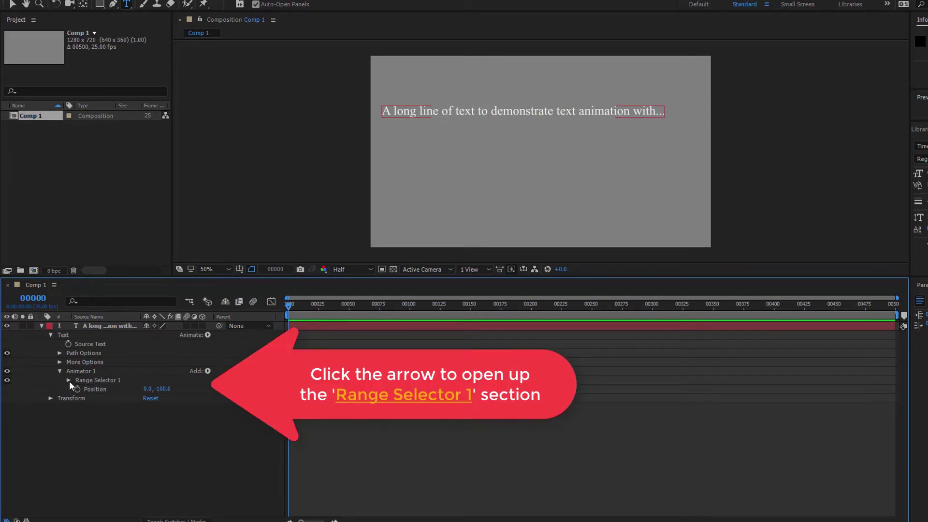
Step: Try Range Selector 1 at Start 50%, then 25%/75%, settling on Start 0% and End 20%
click(69, 380)
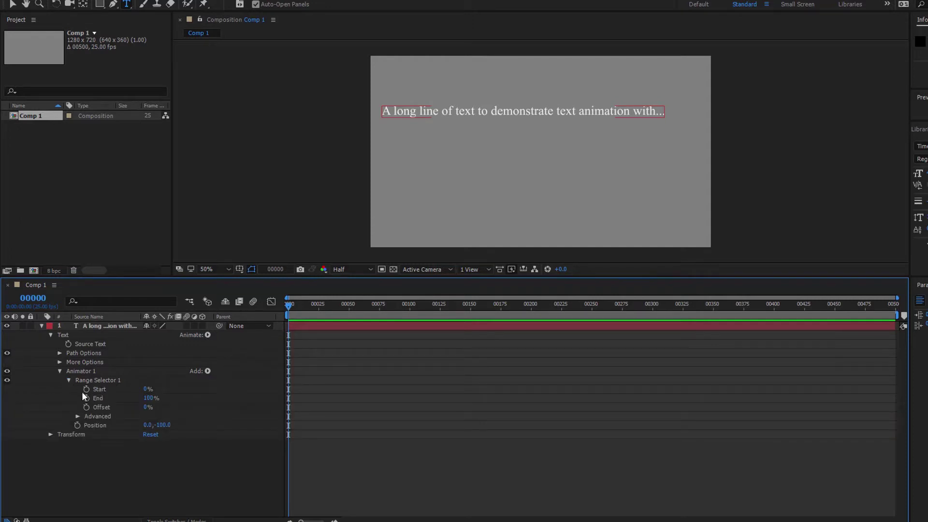
click(148, 389)
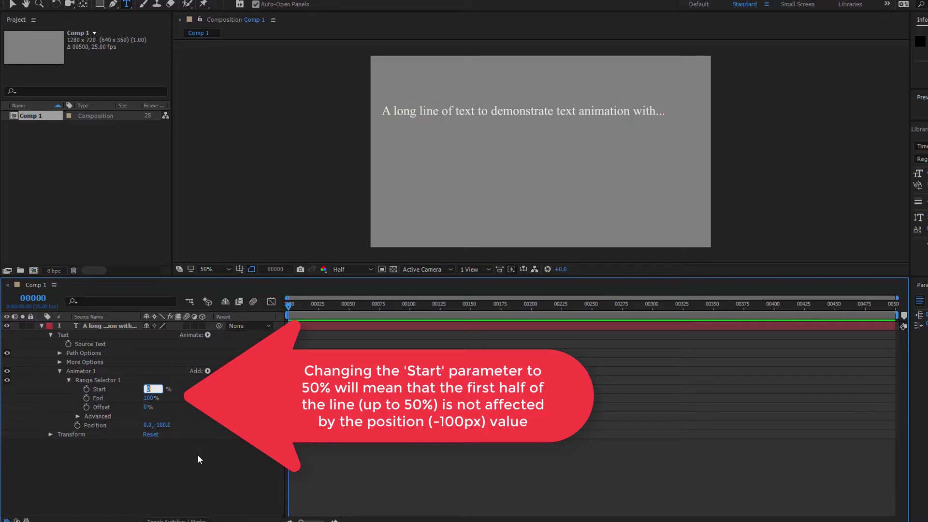
text(50)
key(Return)
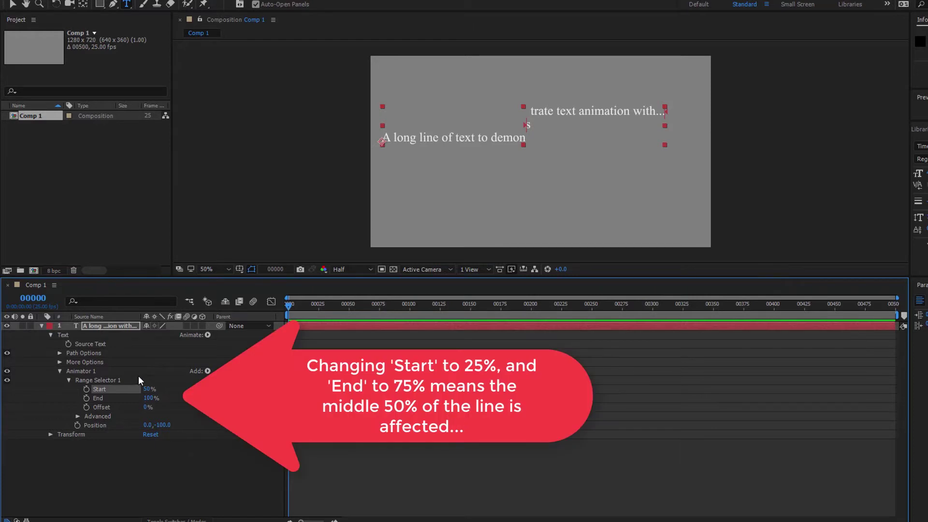
click(148, 390)
text(25)
key(Tab)
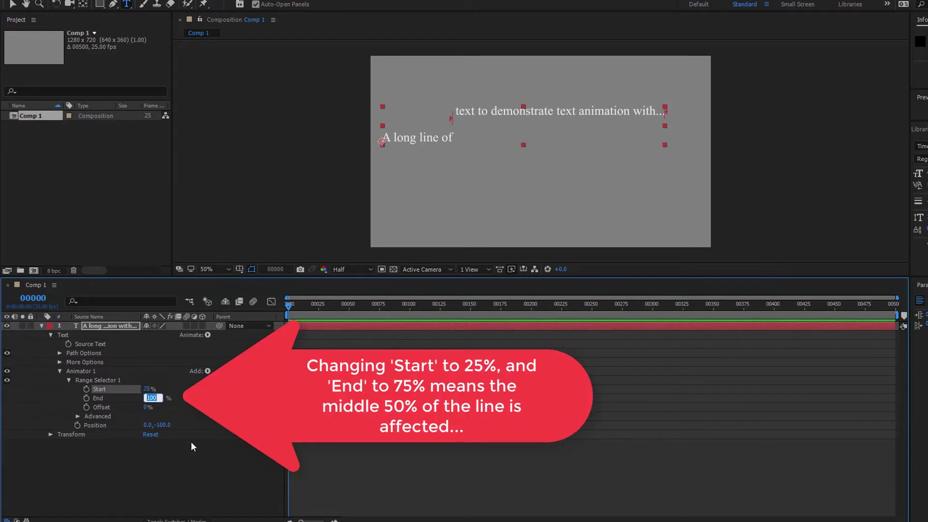
text(75)
key(Return)
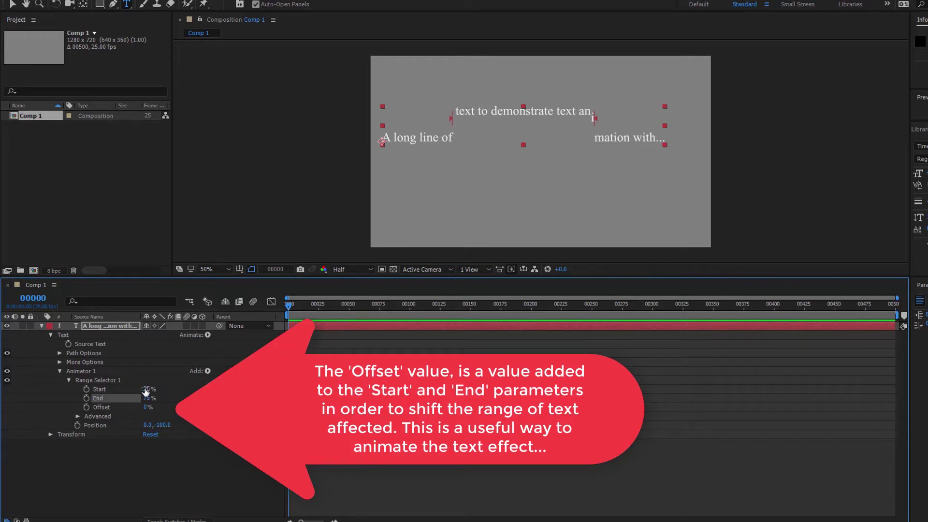
text(0)
key(Tab)
text(20)
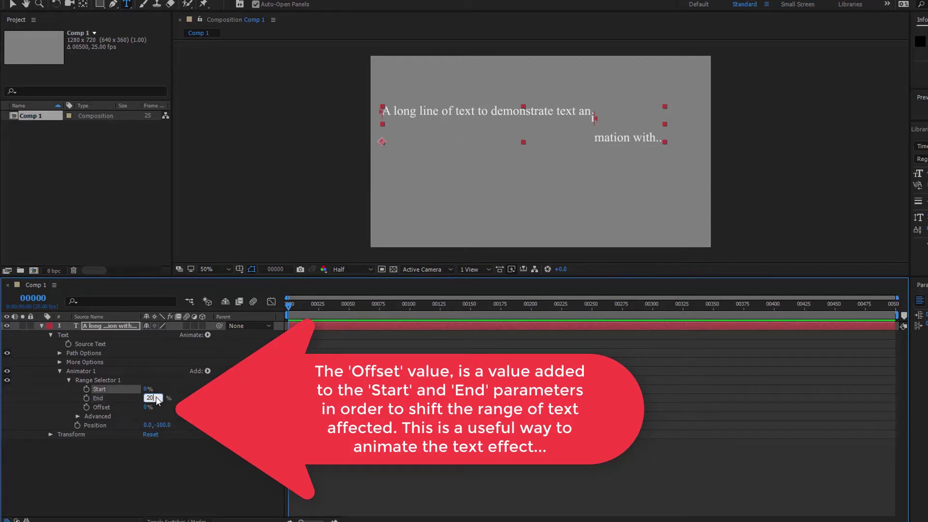
key(Tab)
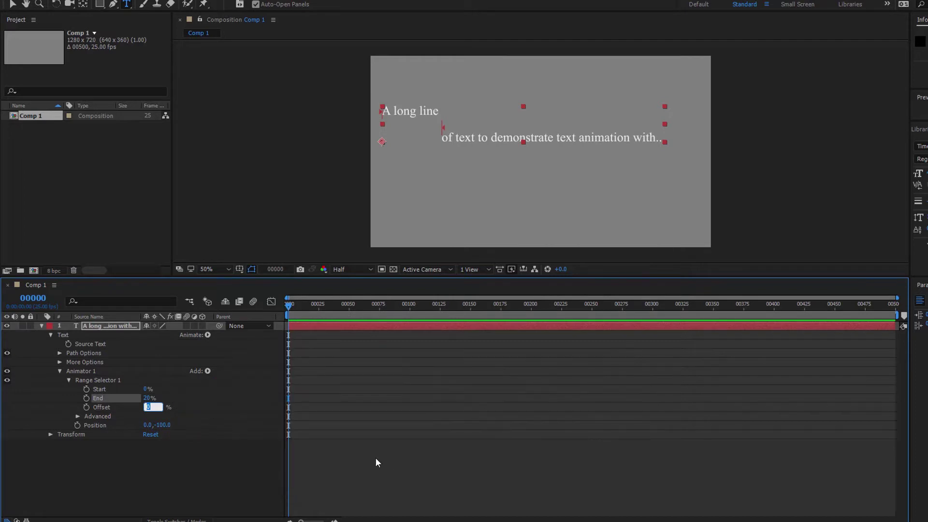
Step: Keyframe Range Selector 1 Offset from -20% at frame 0 to 100% at about frame 50
click(171, 468)
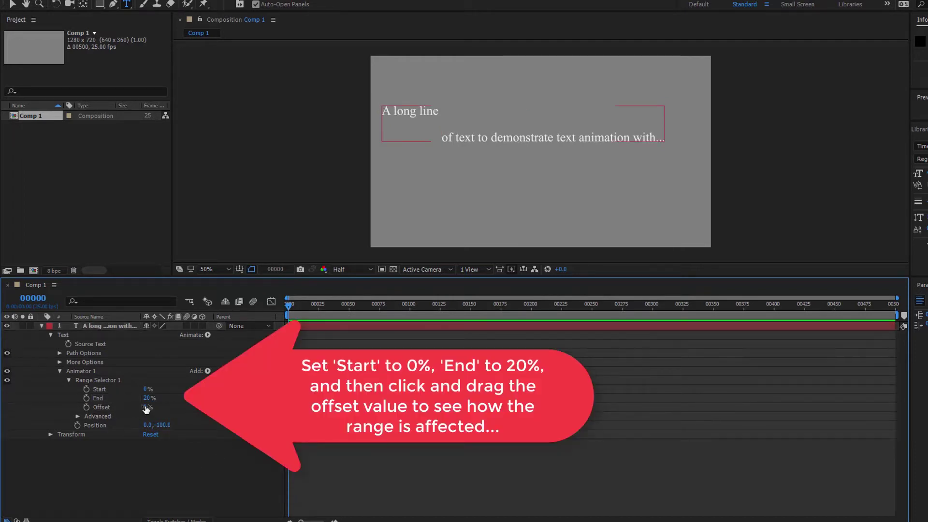
mouse_move(146, 409)
mouse_down()
mouse_move(168, 409)
mouse_move(148, 407)
mouse_up()
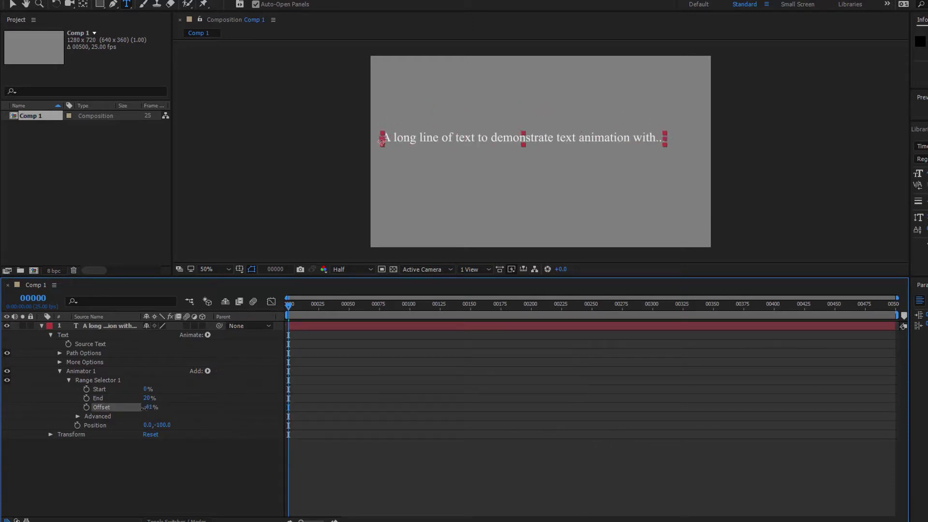
click(148, 408)
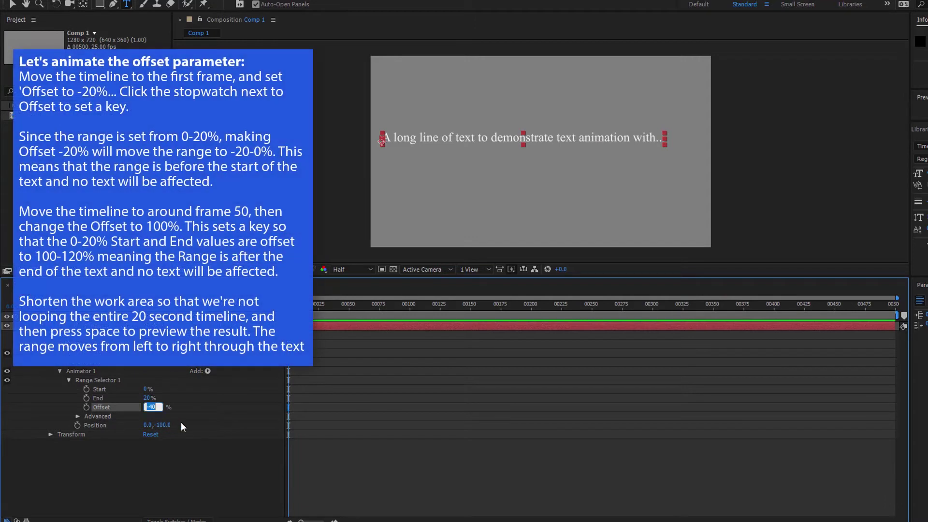
text(-20)
key(Return)
click(85, 407)
drag(318, 303, 351, 305)
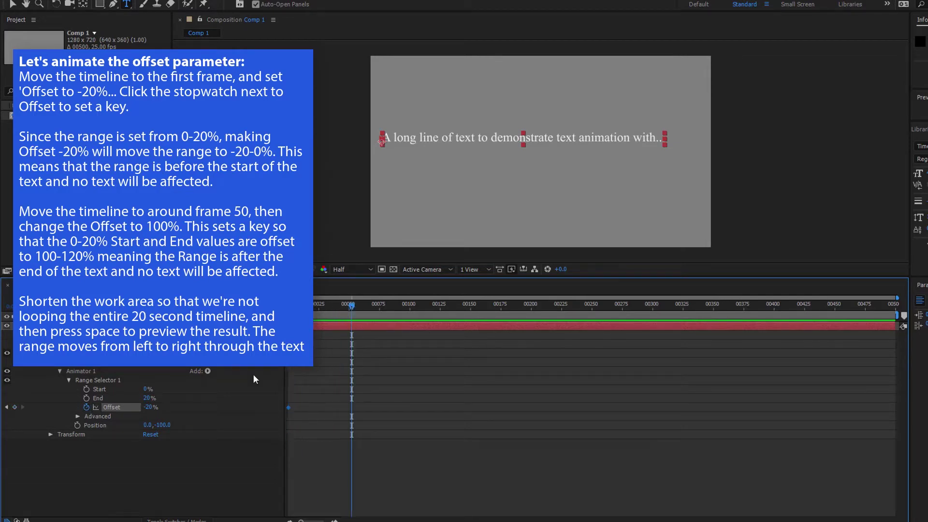
click(148, 409)
text(100)
key(Return)
Step: Trim the work area end to about frame 50 and preview the animation
drag(898, 315, 368, 315)
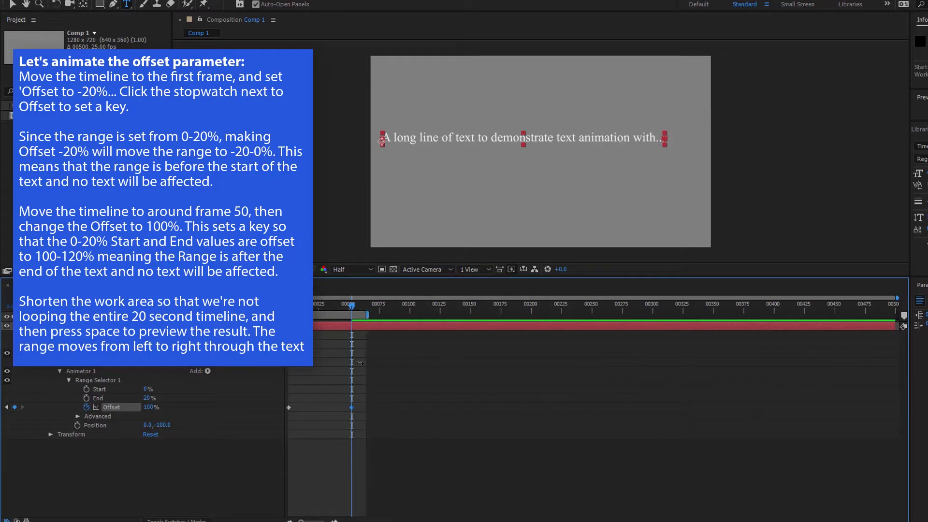
key(n)
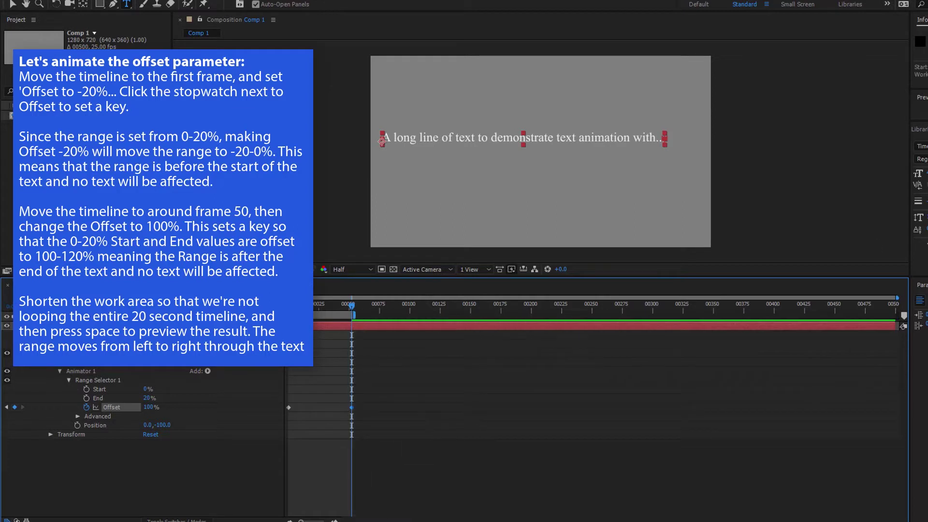
key(space)
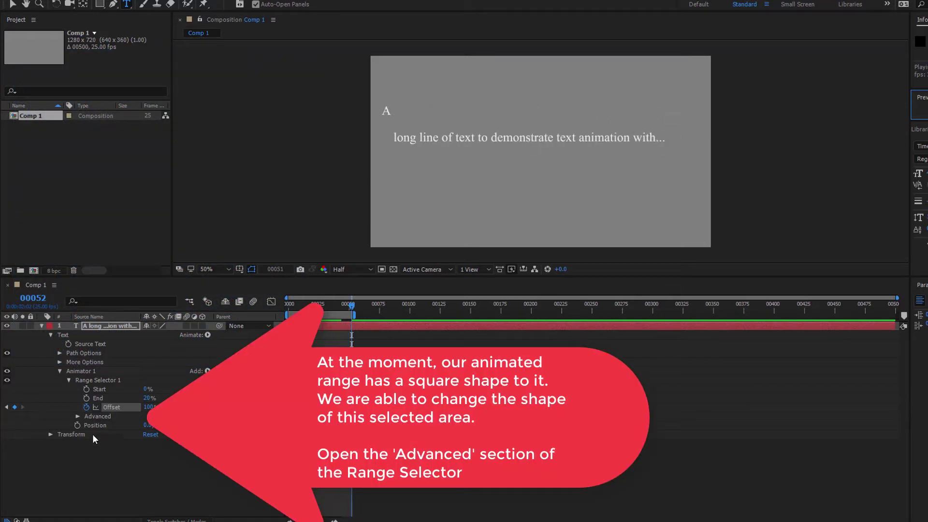
Step: Expand the Advanced settings and try the Triangle, Round and Smooth range shapes
click(77, 417)
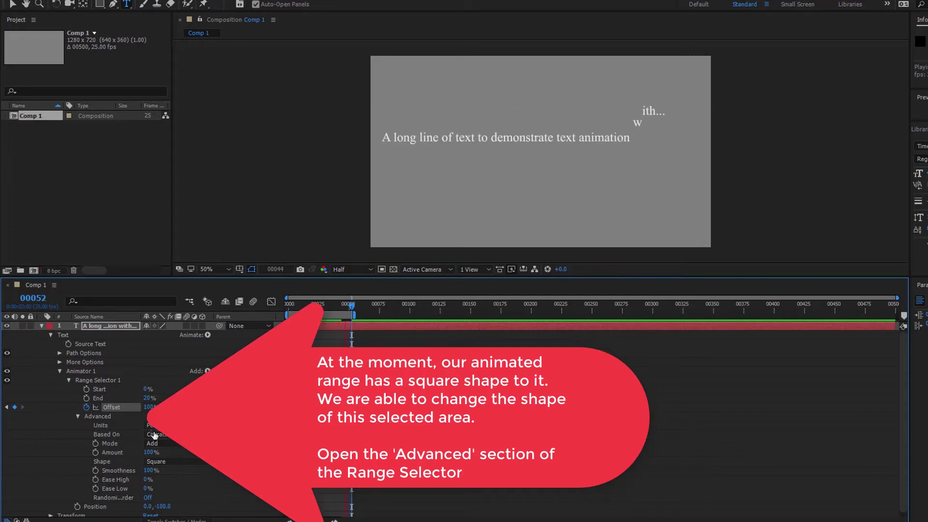
scroll(154, 435, down, 1)
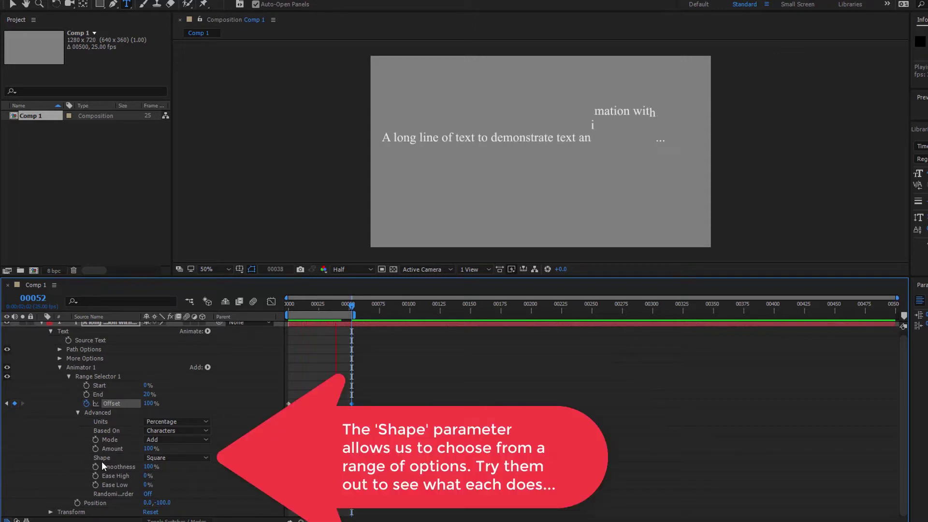
click(207, 458)
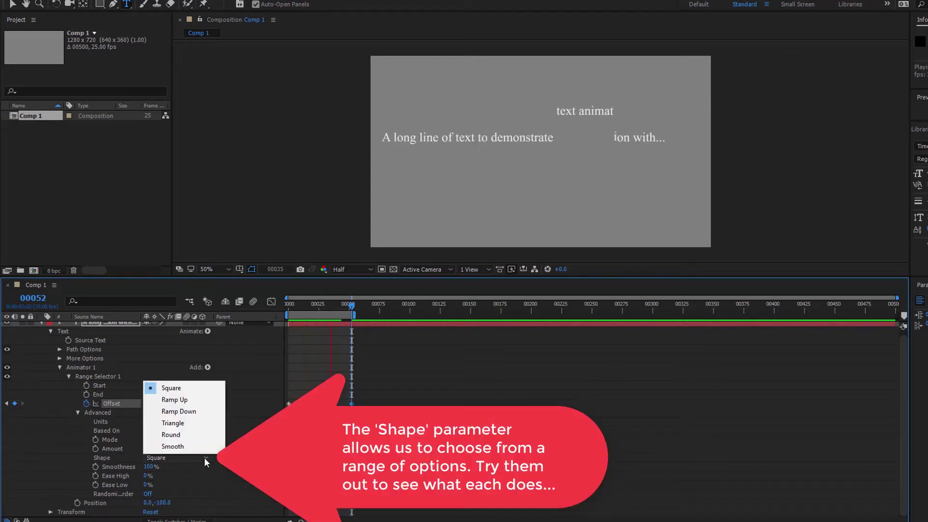
click(178, 423)
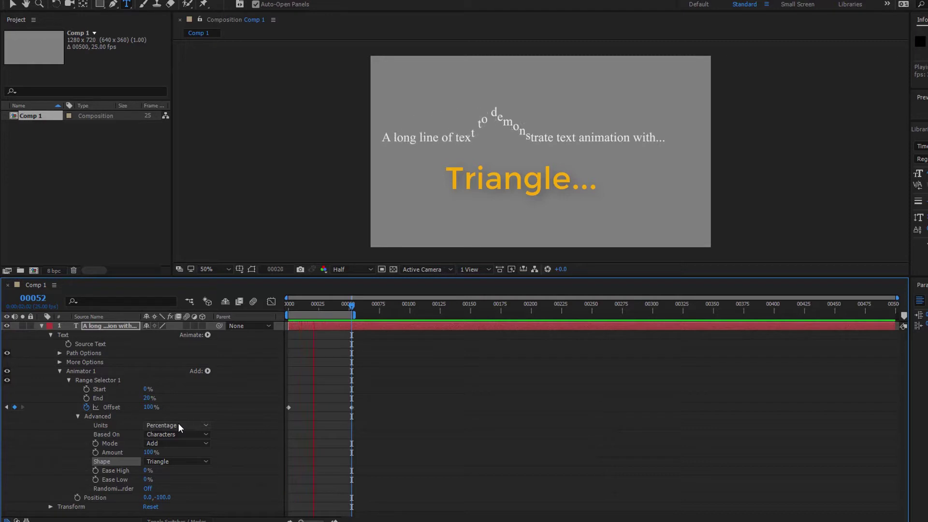
click(201, 463)
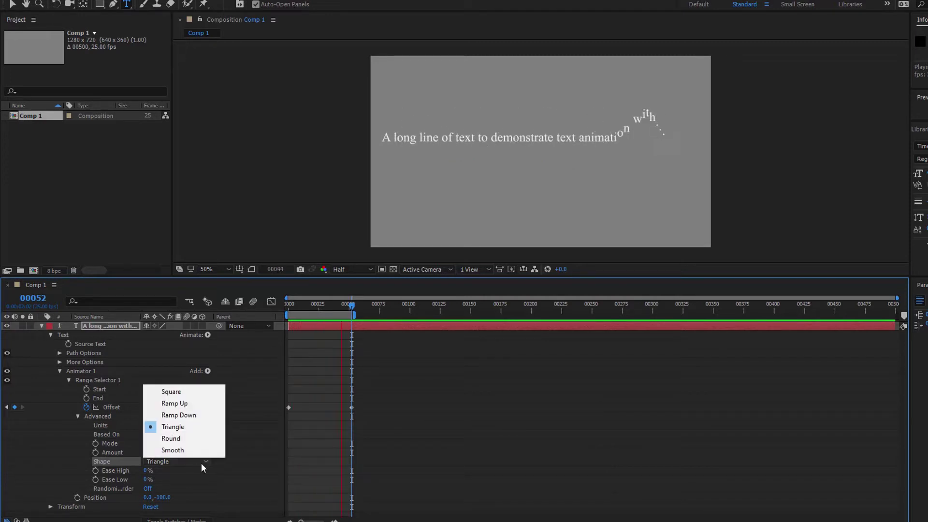
click(170, 440)
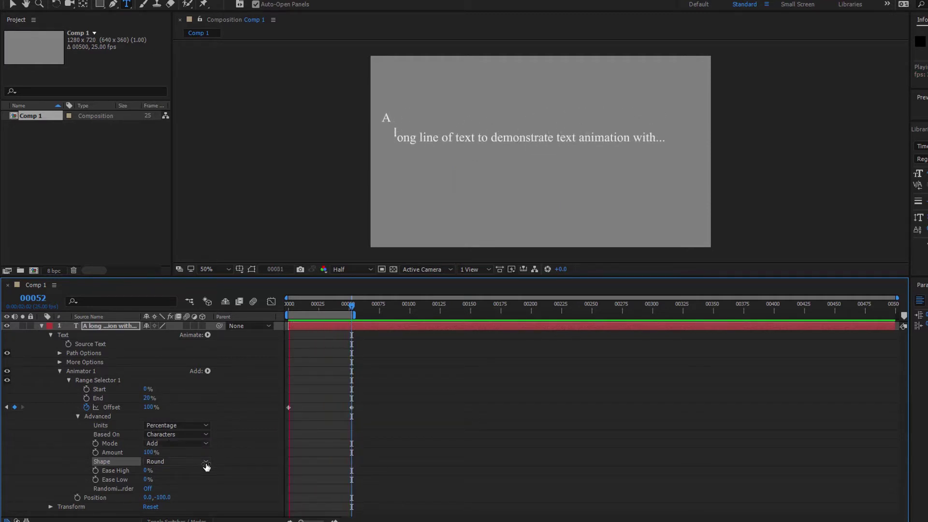
click(206, 464)
click(179, 451)
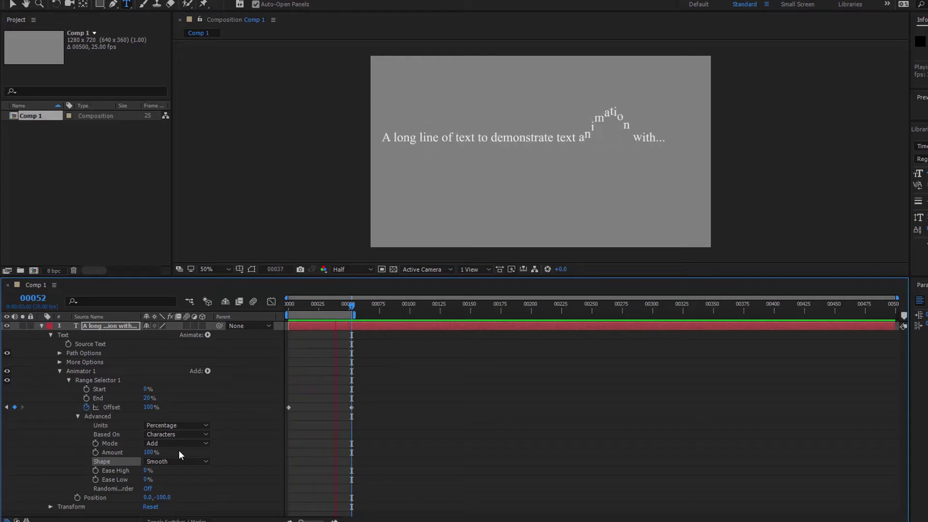
Step: Try the Ramp Up shape, then settle on Ramp Down
click(180, 462)
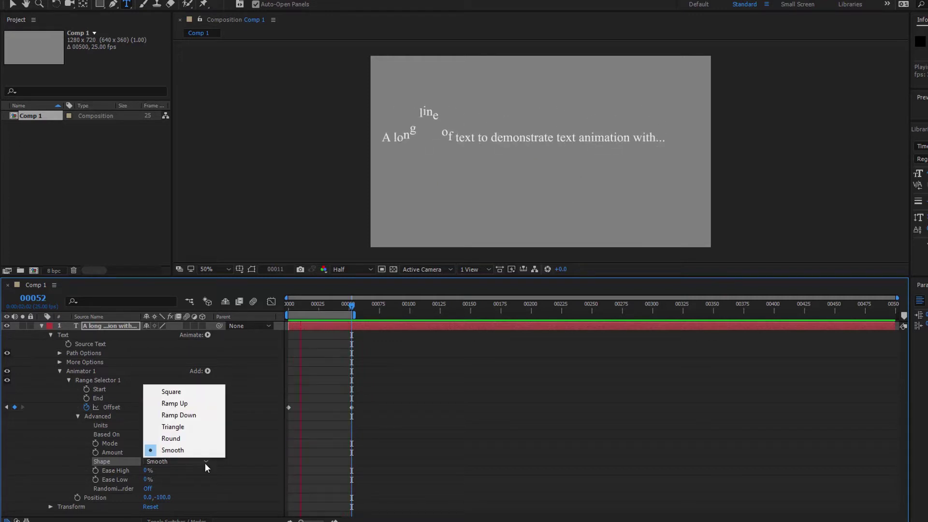
click(174, 405)
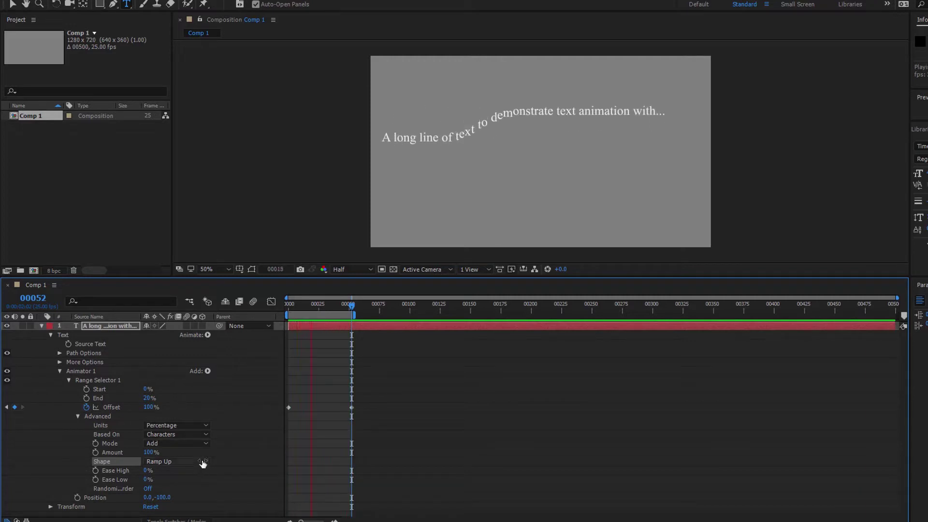
click(202, 461)
click(171, 415)
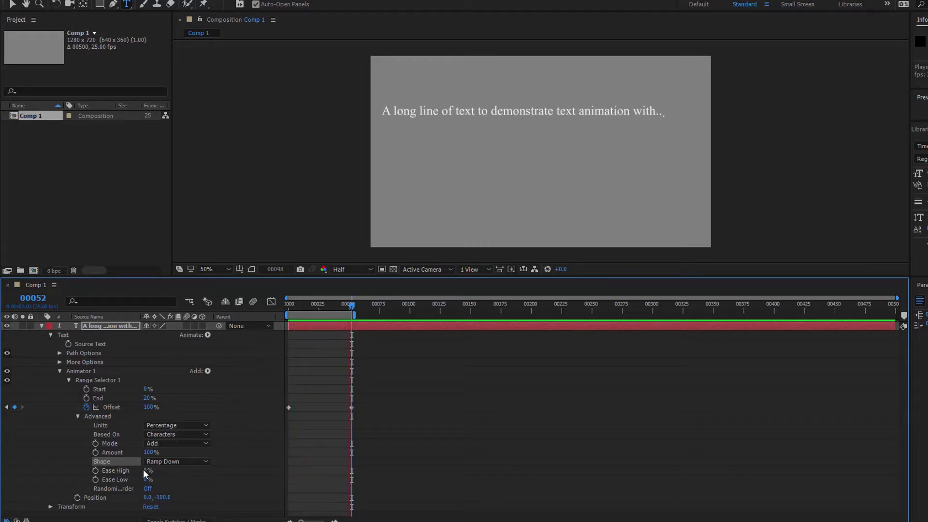
Step: Scrub Ease High and Ease Low up, then drag Ease High down to -100% with Ease Low at 100%
drag(147, 471, 234, 471)
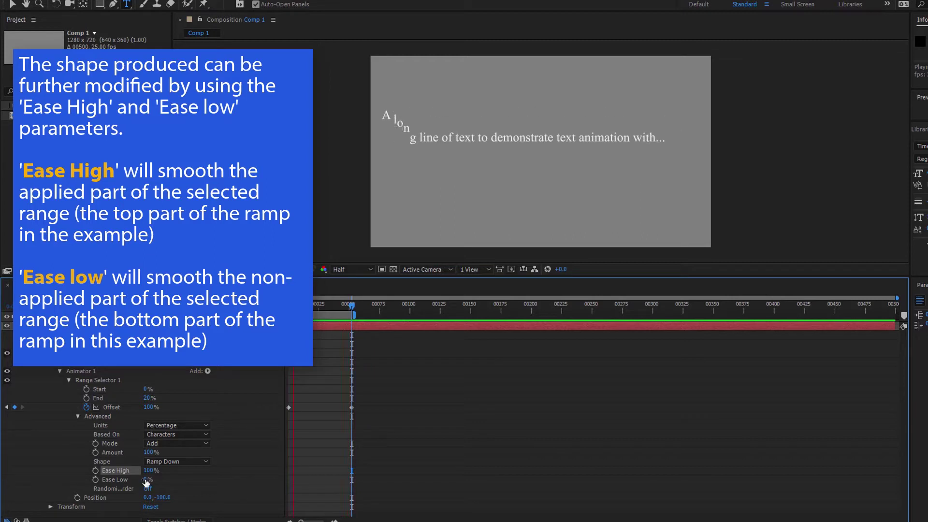
drag(145, 479, 246, 477)
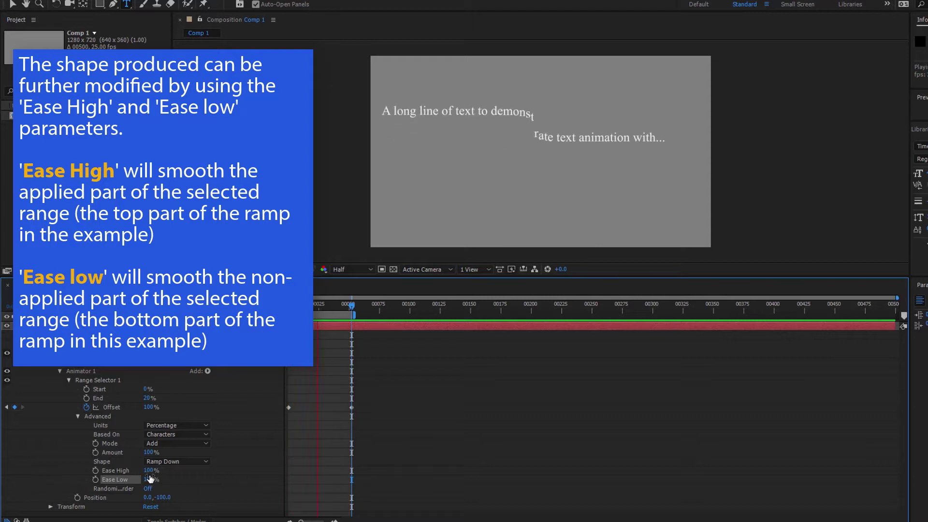
drag(148, 470, 11, 474)
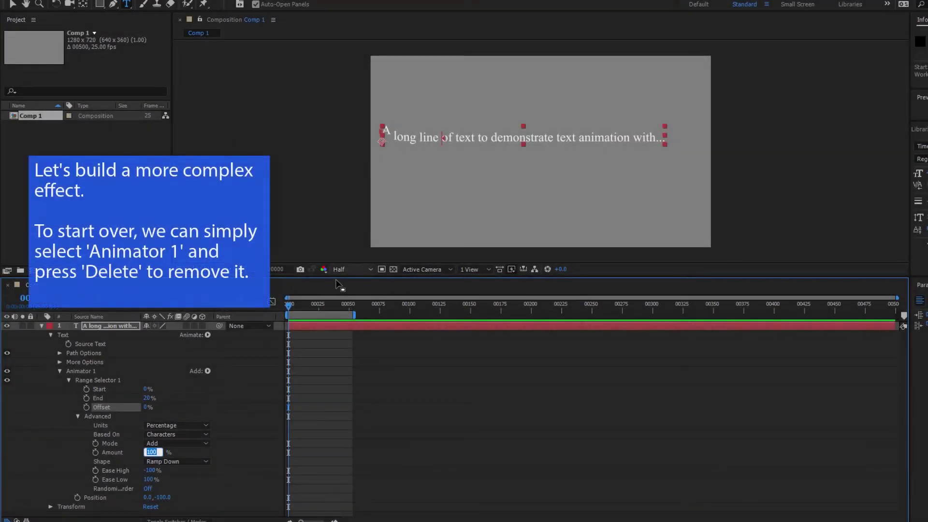
Step: Drag the work area end to frame 100, then select Animator 1 and delete it
drag(355, 315, 405, 315)
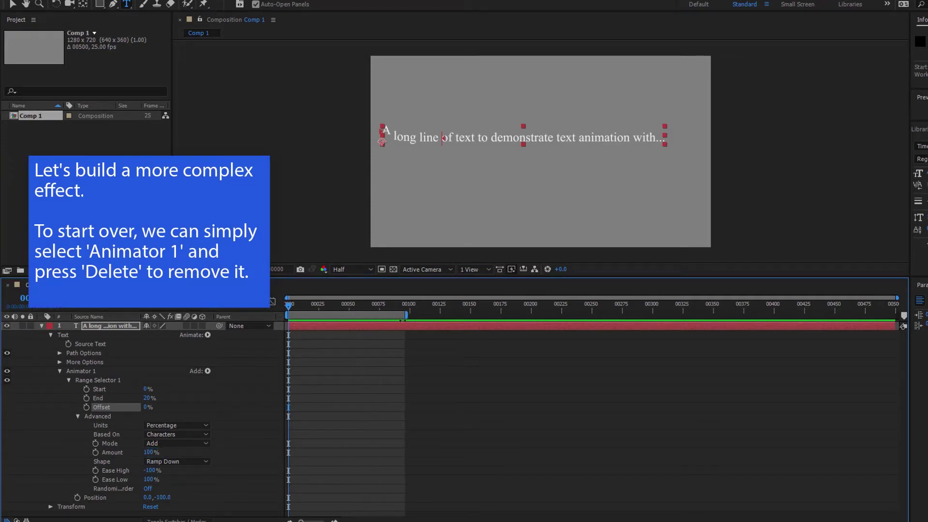
click(77, 371)
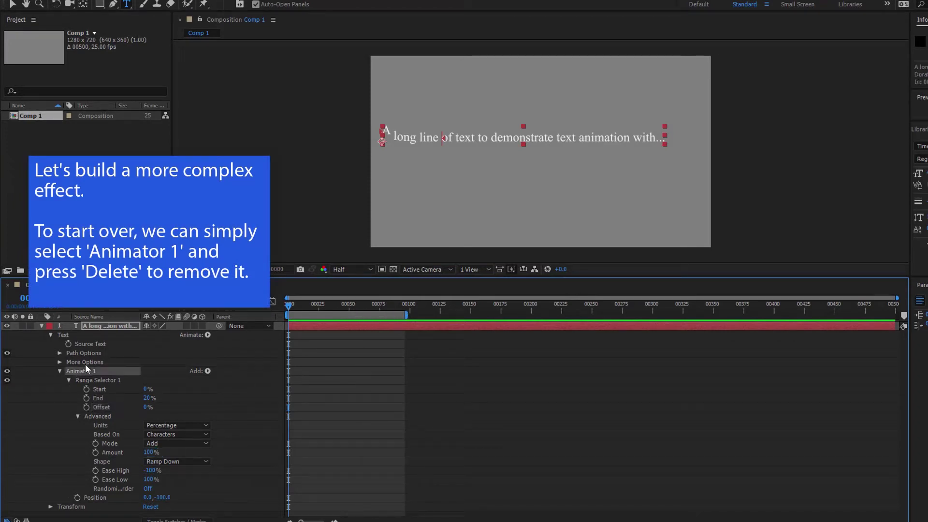
key(Delete)
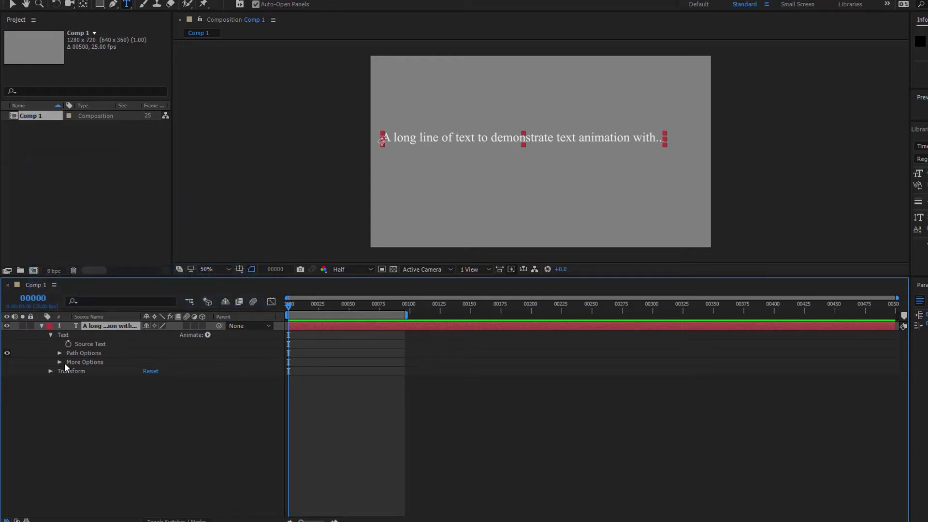
Step: Add a Scale animator from the Animate menu and scrub Scale up to 468%
click(207, 335)
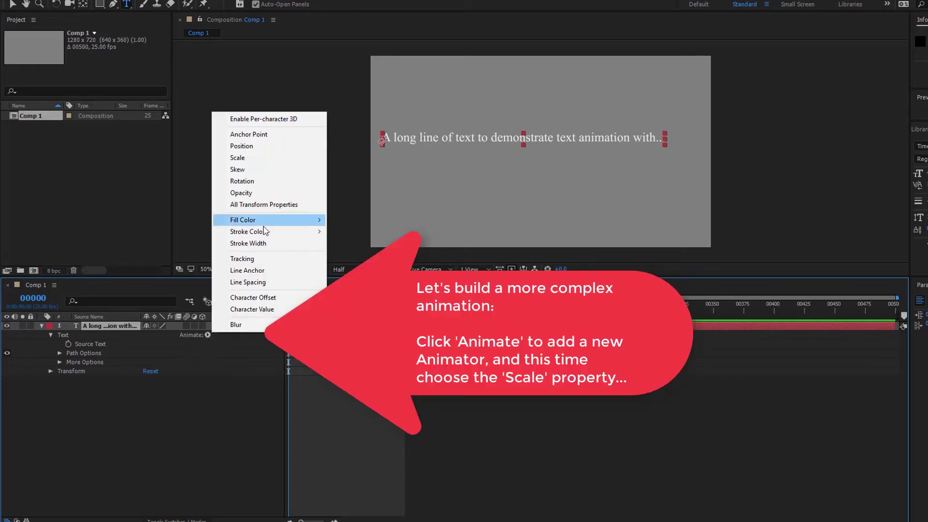
click(248, 158)
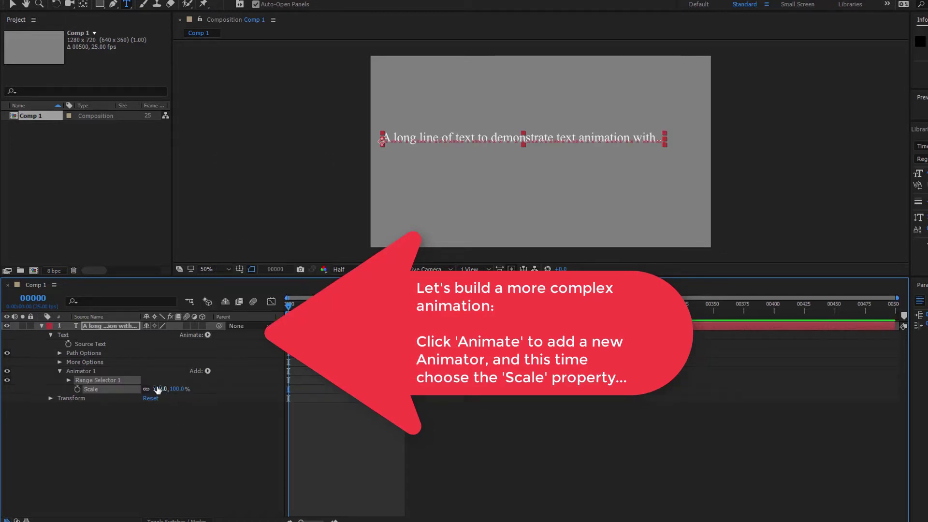
mouse_move(158, 390)
mouse_down()
mouse_move(376, 391)
mouse_move(362, 390)
mouse_up()
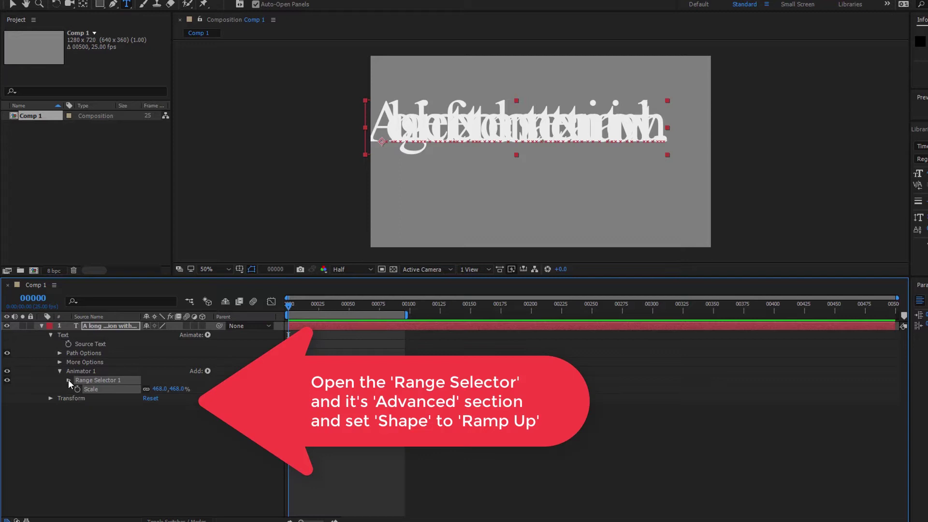
Step: Set Range Selector 1's Advanced Shape to Ramp Up
click(68, 381)
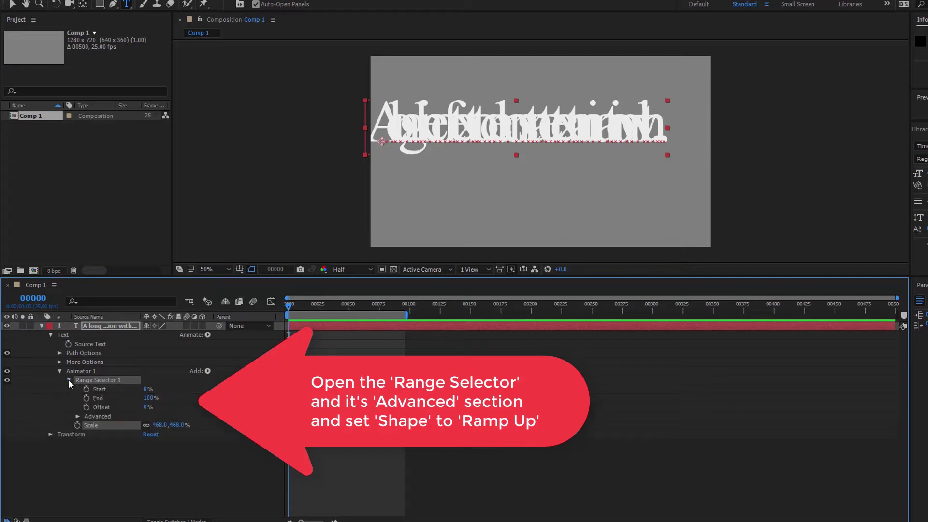
click(77, 416)
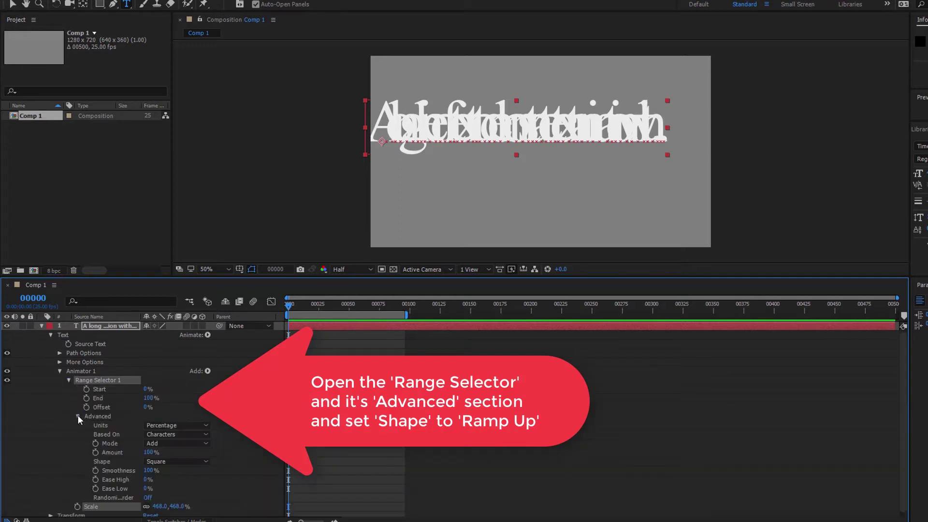
click(203, 462)
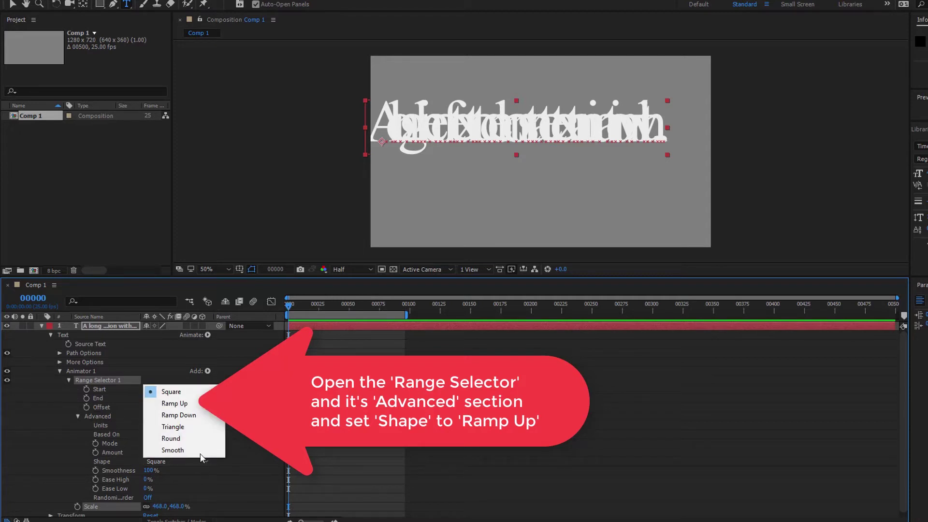
click(181, 403)
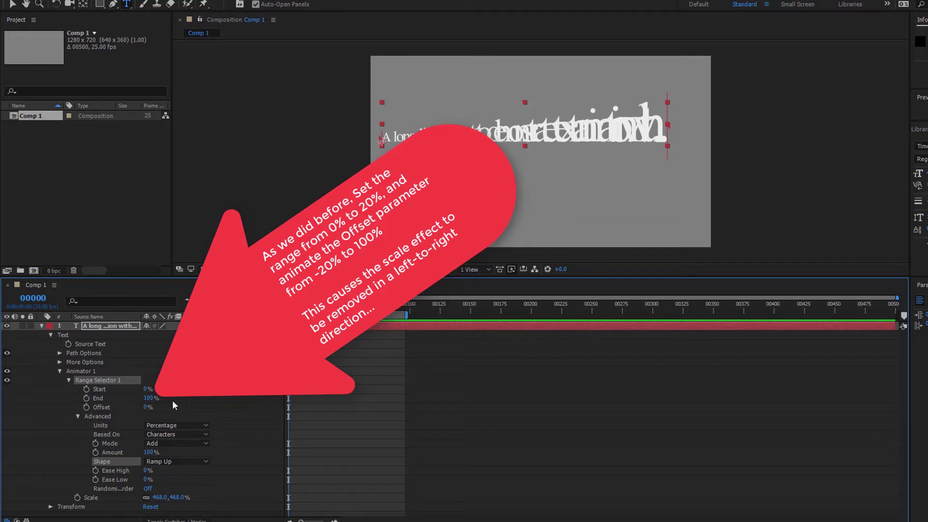
Step: Set the range End to 20% and the Offset to -20%
click(149, 398)
text(20)
key(Return)
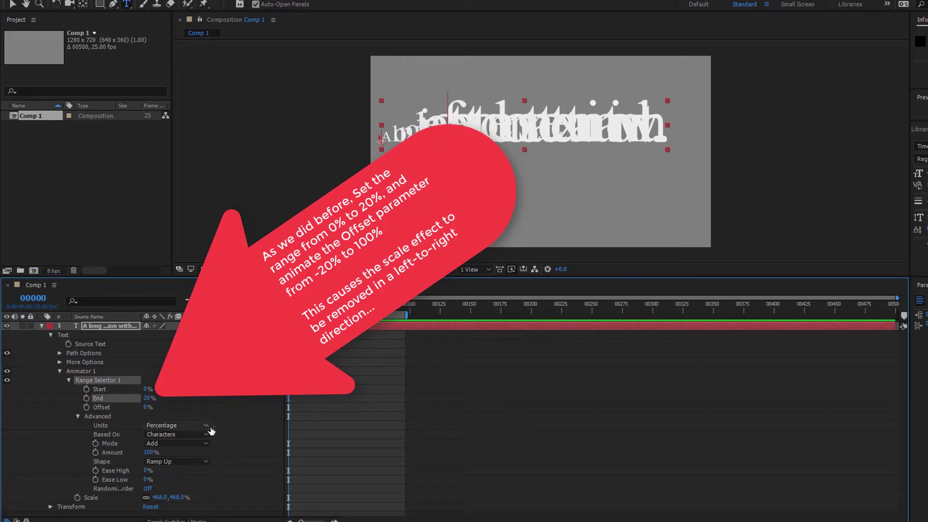
click(147, 407)
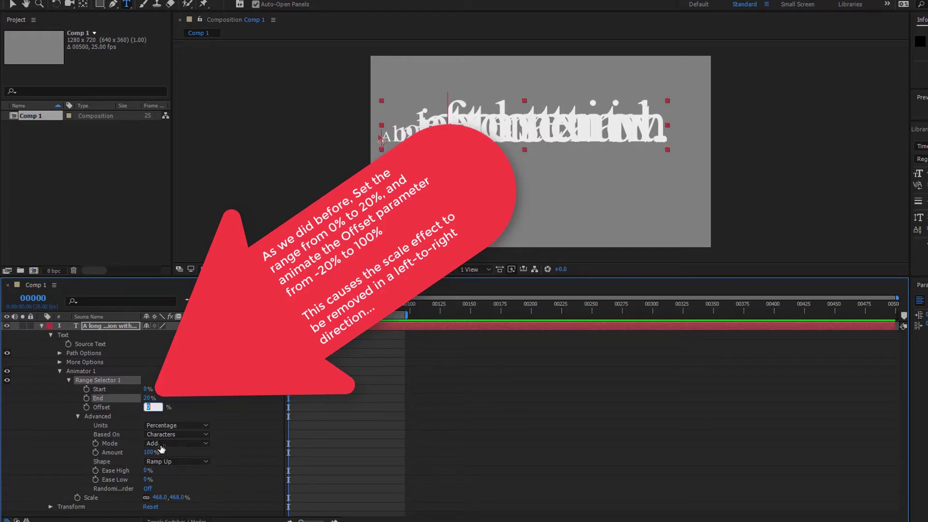
text(-20)
key(Tab)
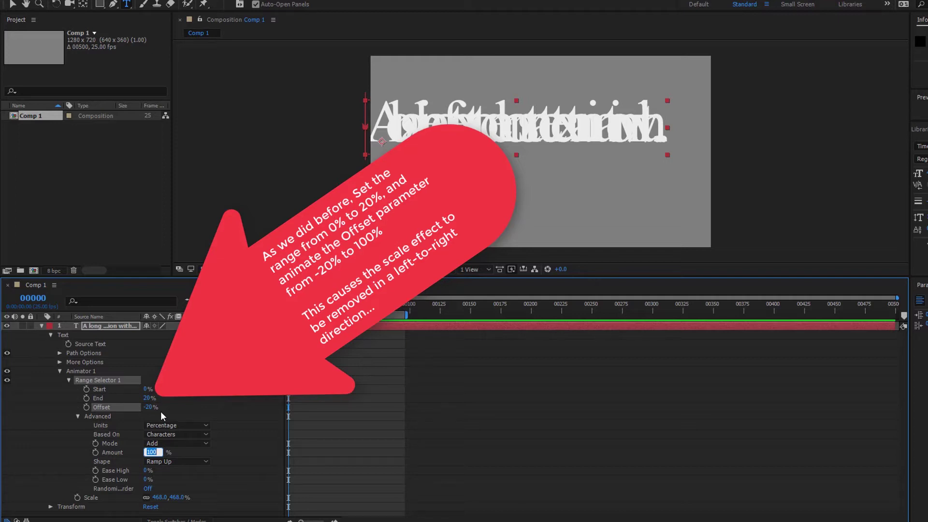
Step: Keyframe Offset from -20% at frame 0 to 100% at frame 95, then preview from the start
click(87, 407)
drag(288, 304, 402, 326)
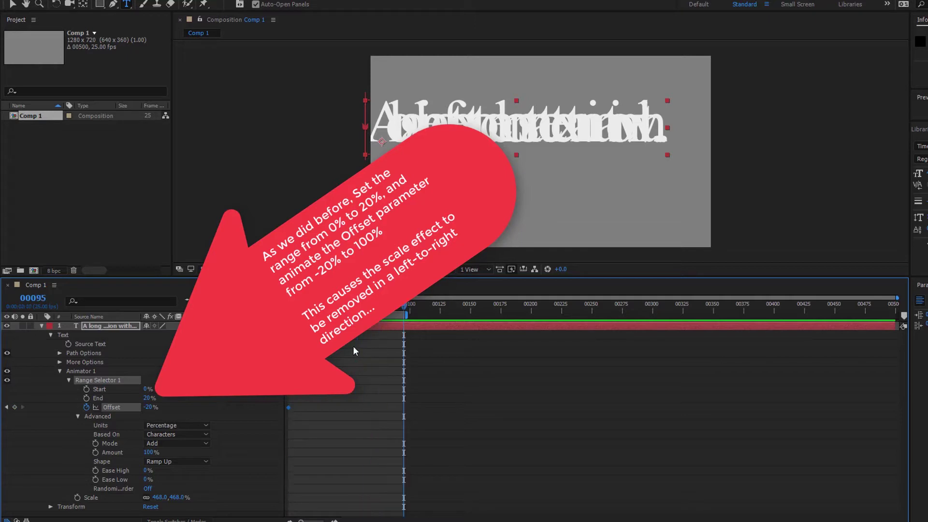
text(100)
key(Return)
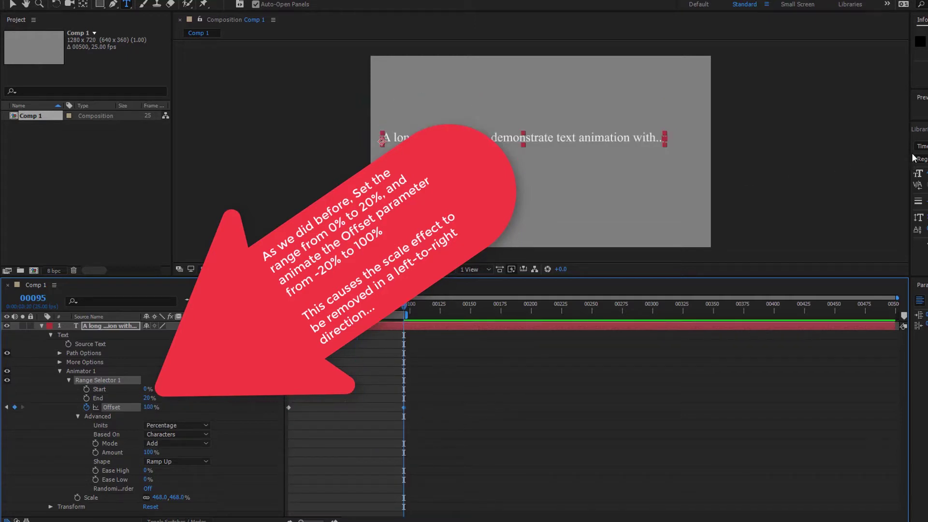
key(Home)
key(space)
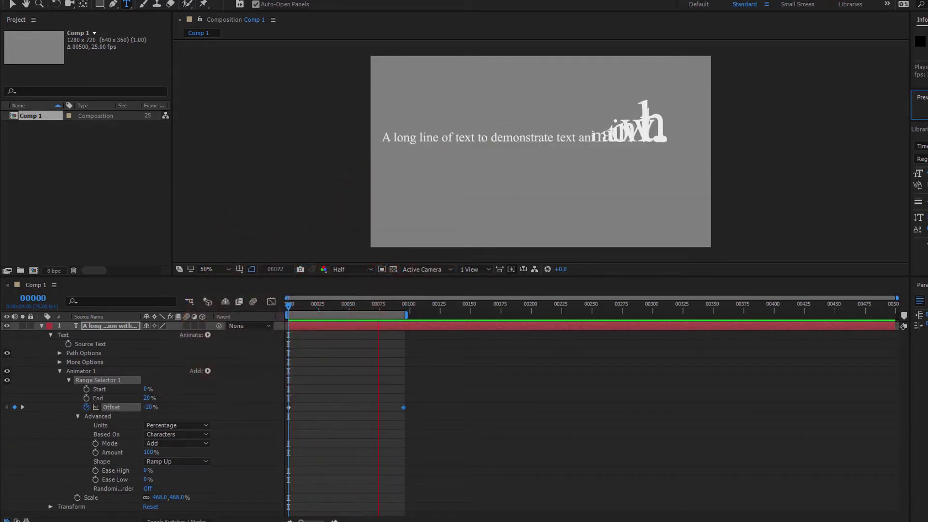
Step: Stop the preview at frame 30, with Offset at 18%
click(324, 306)
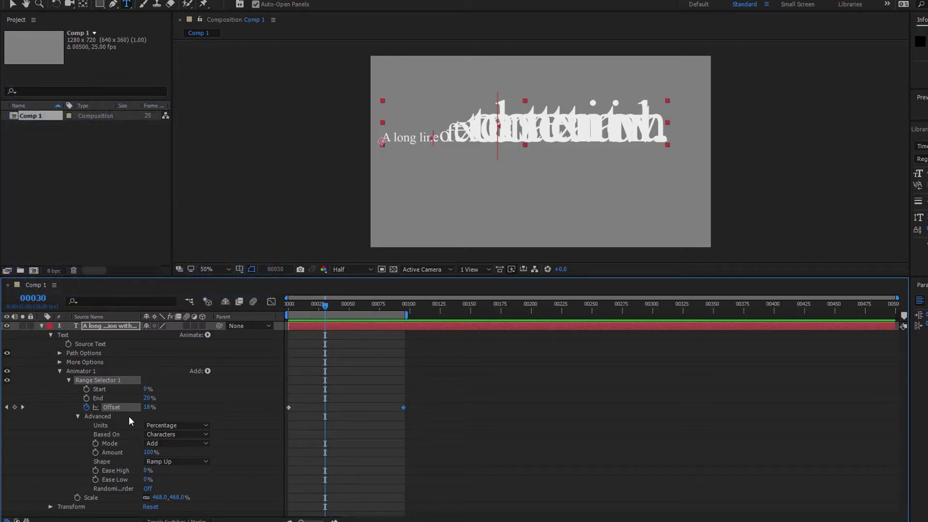
Step: Under More Options, set Grouping Alignment to 0.0, -28.0%, viewing the character anchors at 200% zoom
click(60, 363)
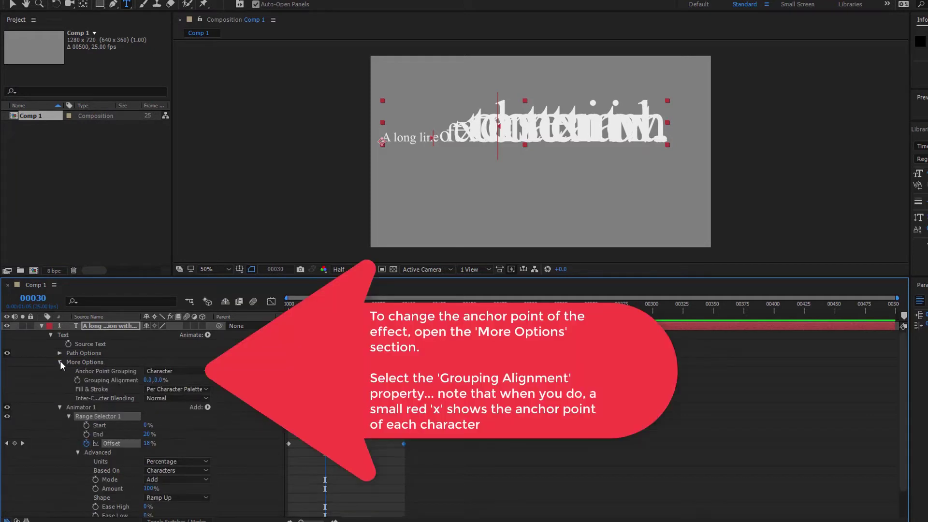
click(109, 379)
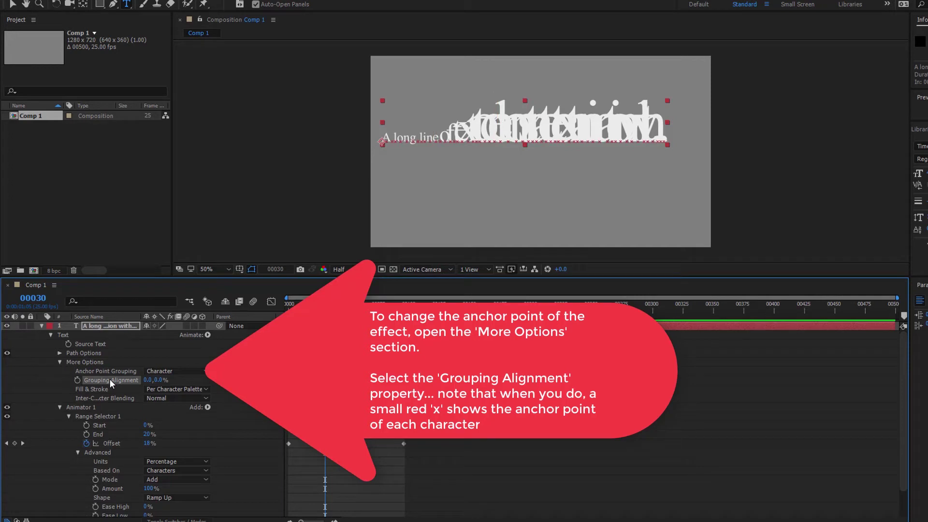
click(229, 268)
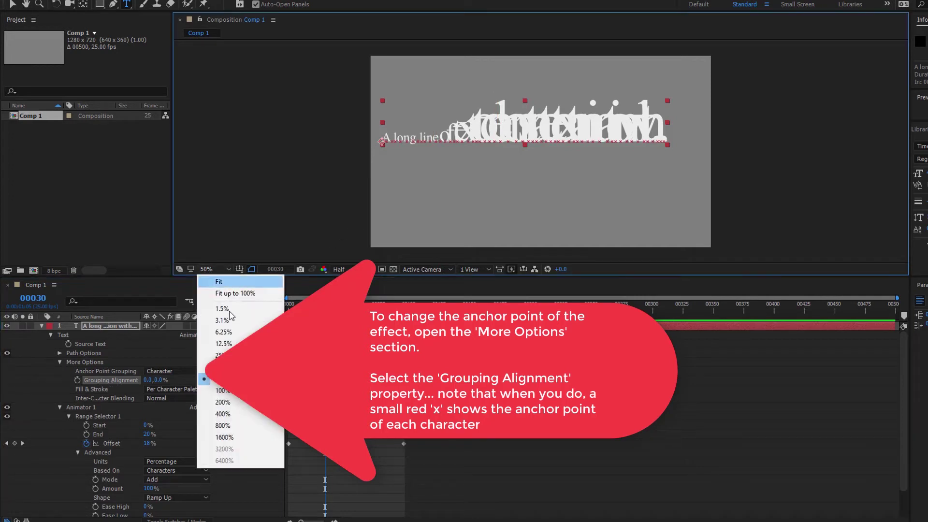
click(223, 402)
key(h)
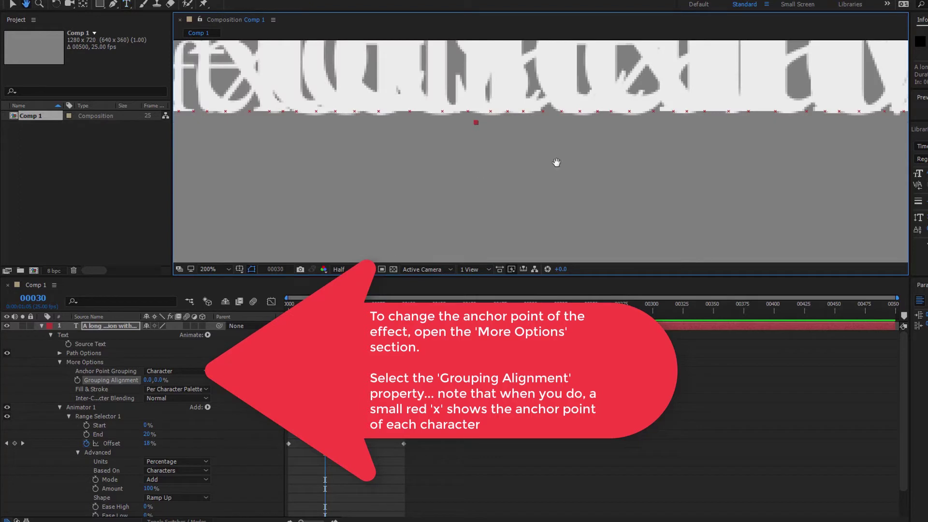
drag(555, 162, 532, 245)
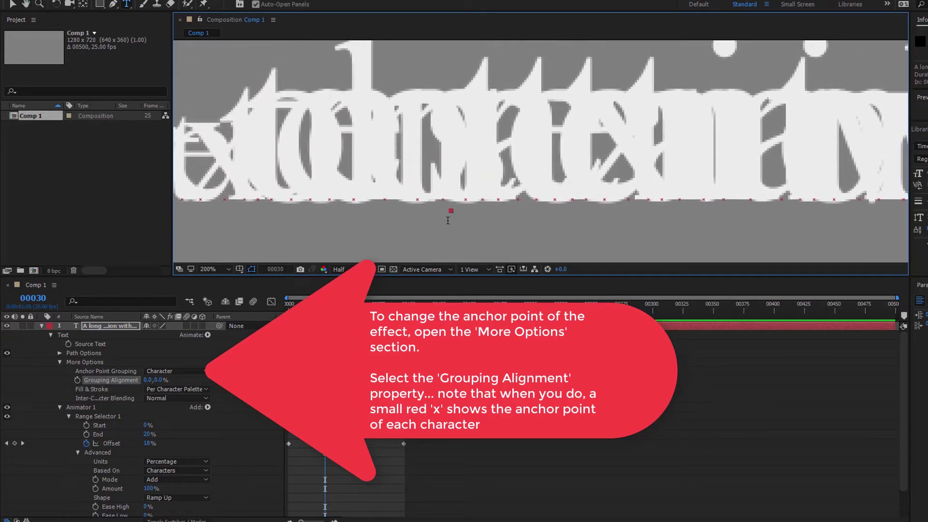
drag(370, 223, 610, 231)
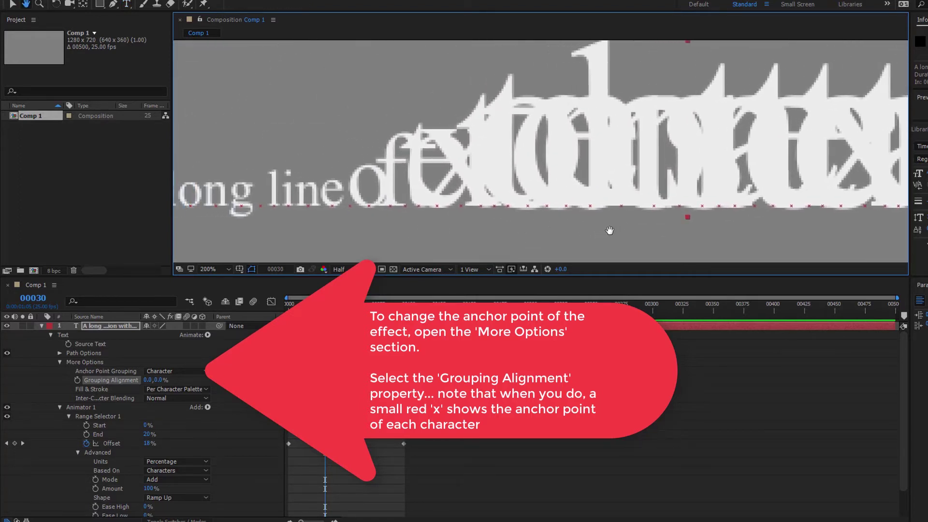
key(ctrl+t)
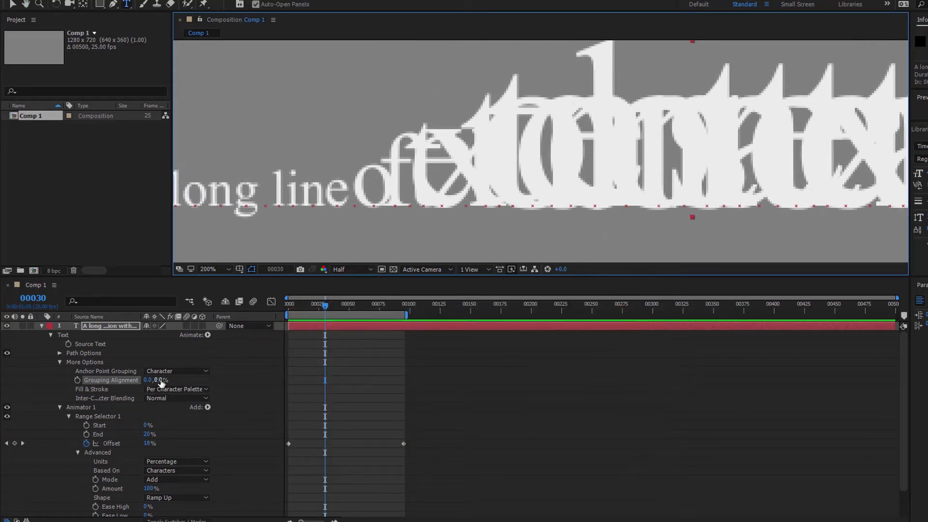
mouse_move(161, 380)
mouse_down()
mouse_move(130, 373)
mouse_move(141, 376)
mouse_up()
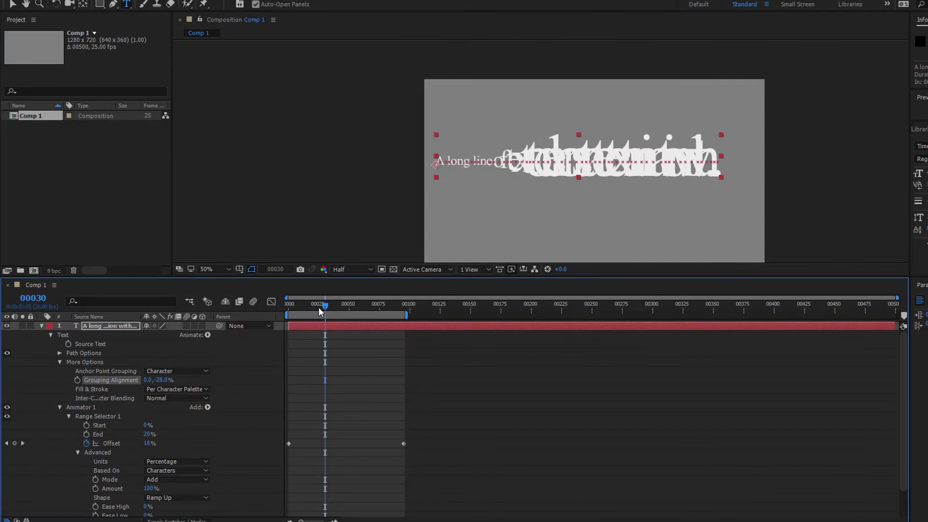
Step: Scrub to check the centred scaling, return to frame 0, and bring up Animator 1's Add > Property list
mouse_move(319, 308)
mouse_down()
mouse_move(358, 330)
mouse_move(254, 332)
mouse_up()
click(78, 453)
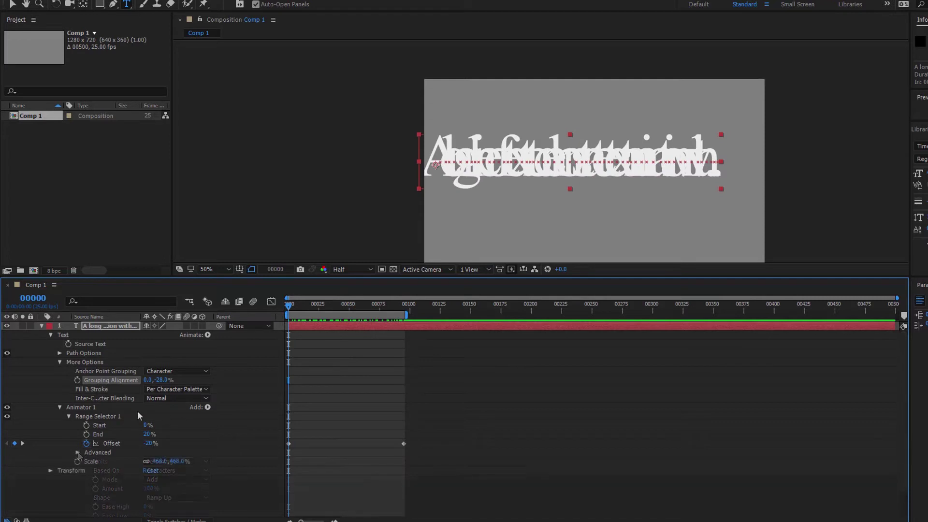
click(208, 407)
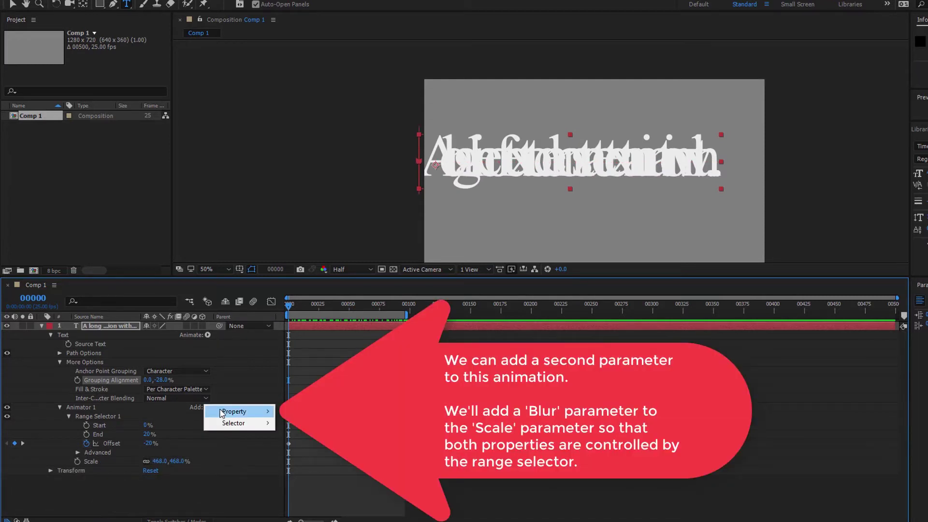
mouse_move(251, 412)
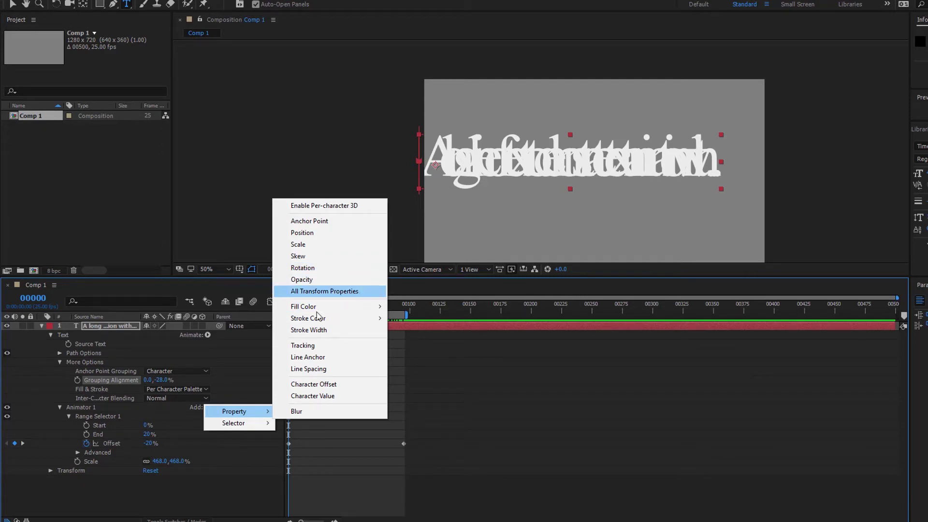
Step: Add Blur to Animator 1 at 49.0, 49.0 and scrub to watch the text sharpen
click(296, 412)
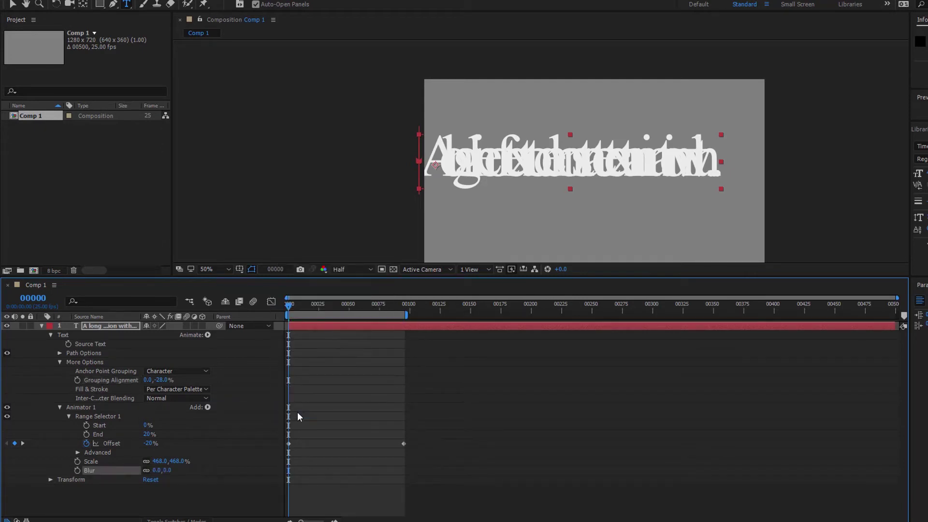
drag(157, 472, 182, 470)
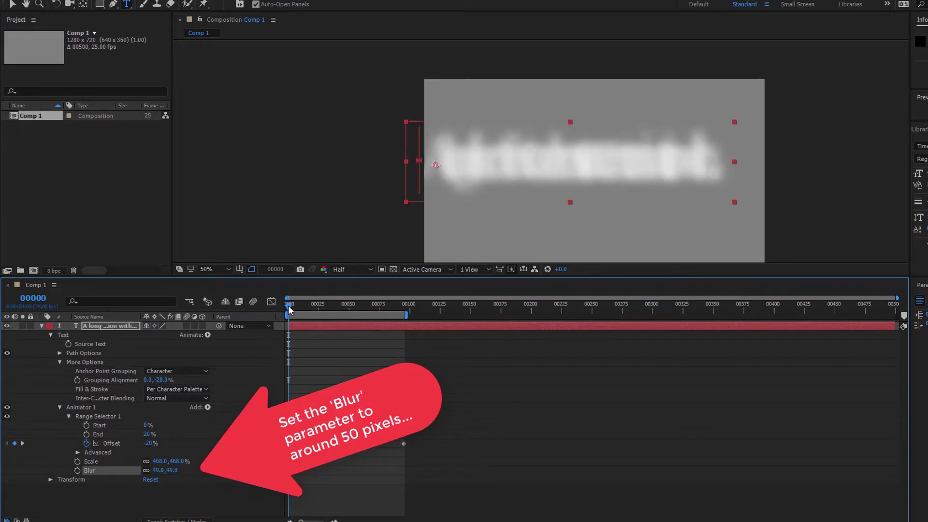
mouse_move(290, 307)
mouse_down()
mouse_move(394, 326)
mouse_move(254, 333)
mouse_up()
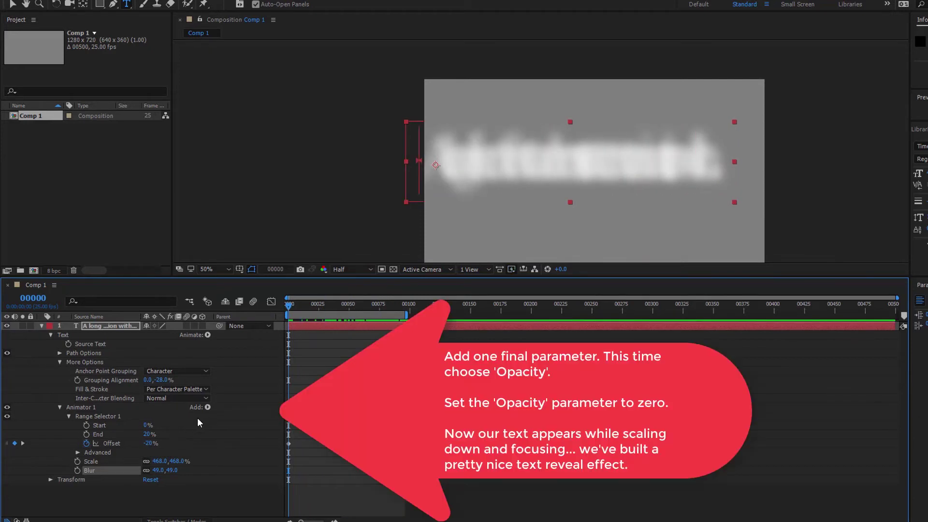
Step: Add Opacity at 0% to Animator 1 and scrub forward to preview the fade-in
click(208, 407)
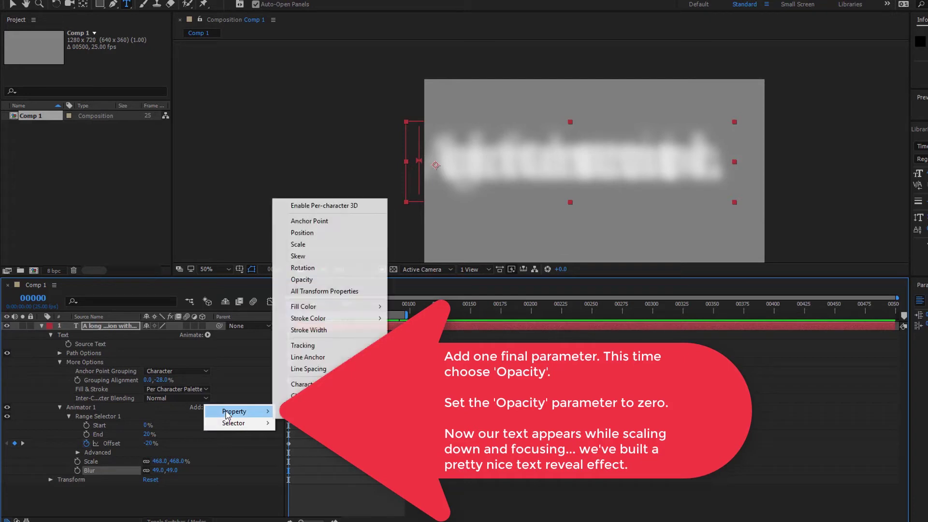
click(313, 280)
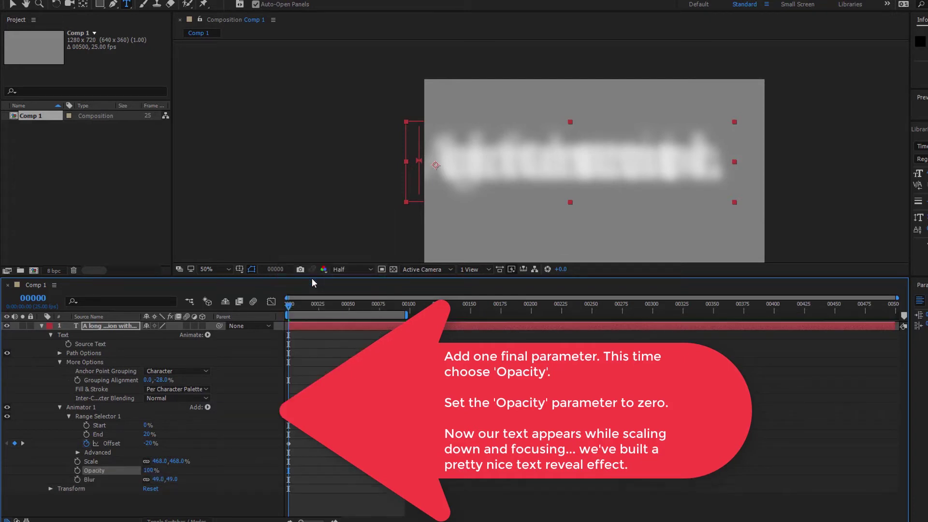
drag(148, 471, 62, 469)
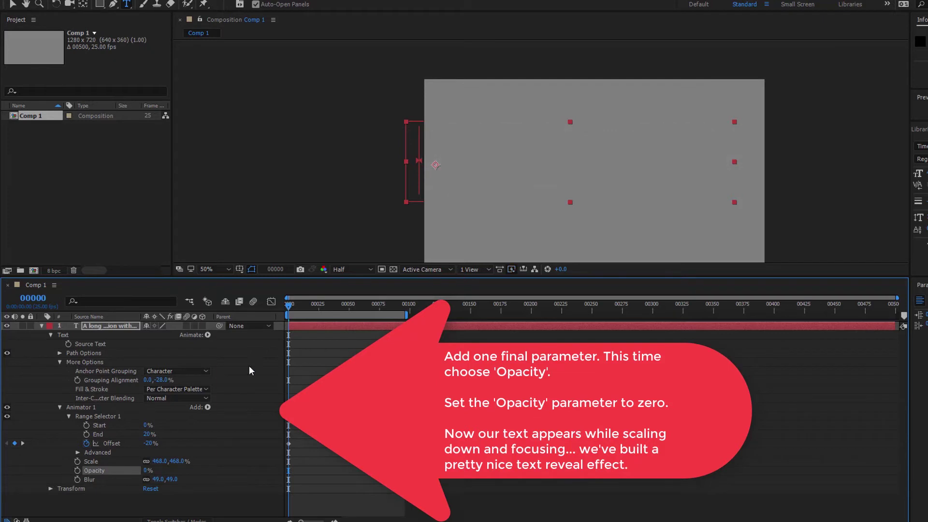
drag(292, 304, 419, 325)
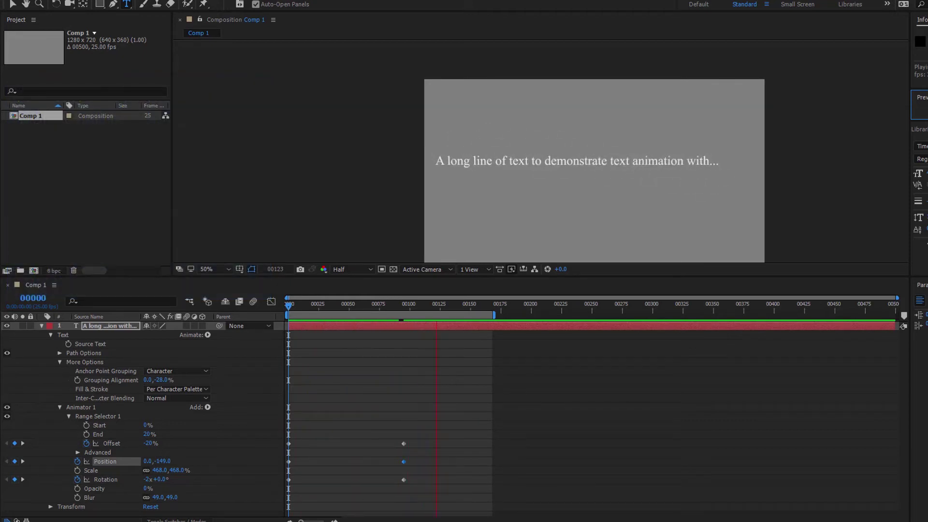
Step: Stop playback at frame 28 and select the text layer
click(125, 459)
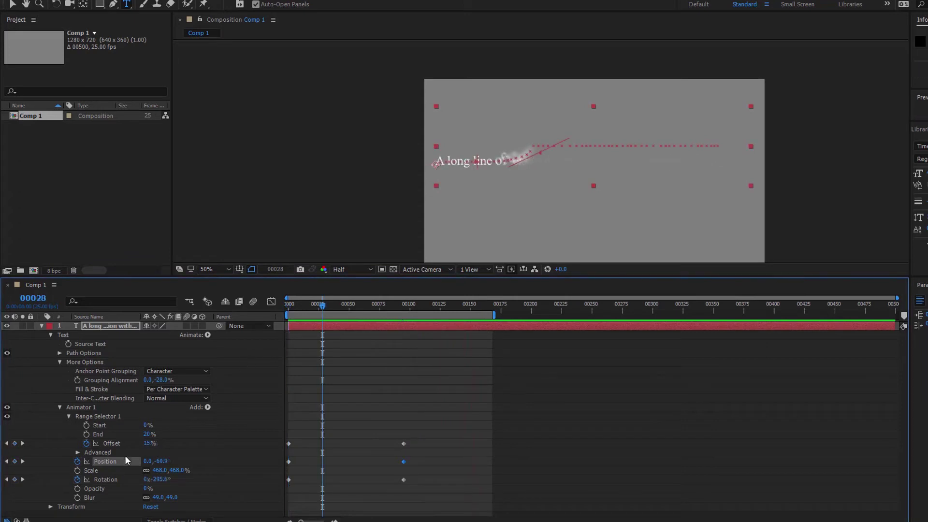
Step: Set Range Selector 1's Based On option to Words
click(77, 452)
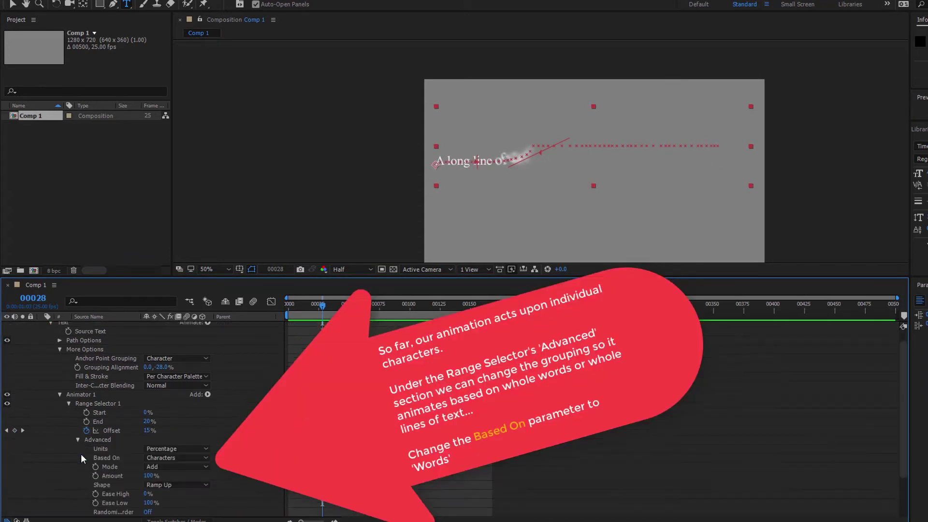
click(205, 462)
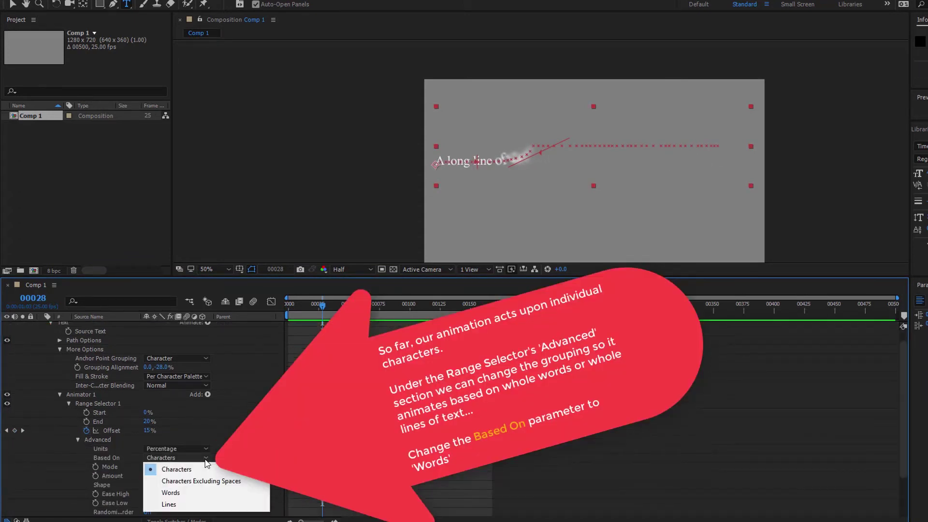
click(173, 493)
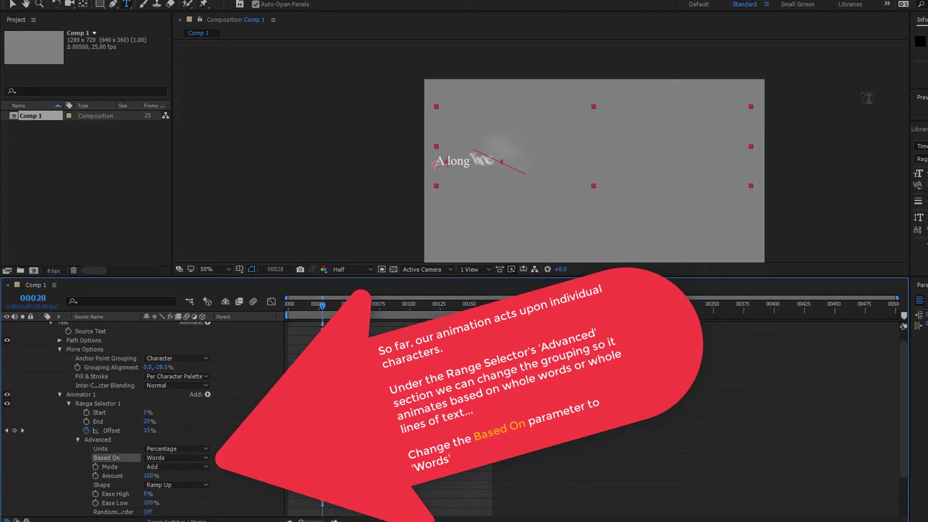
Step: Play the word-by-word reveal from the start and stop at frame 69
click(919, 97)
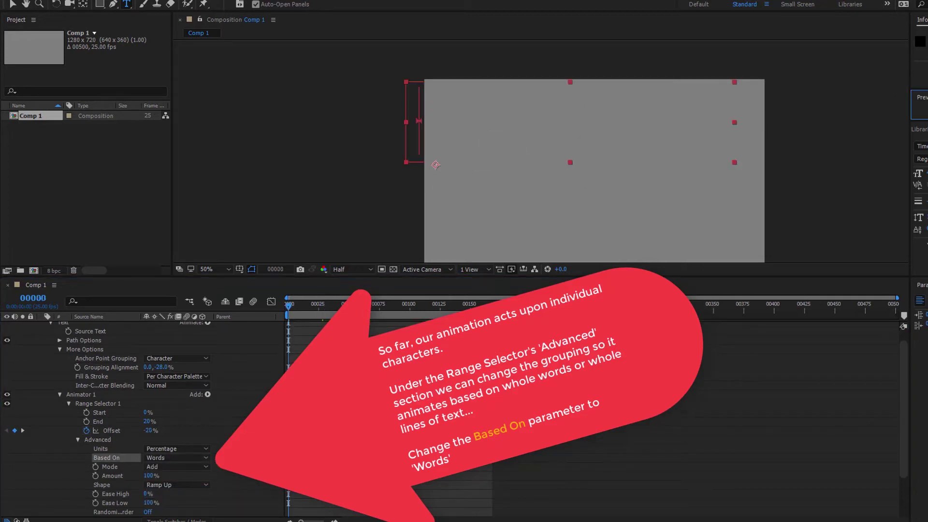
key(space)
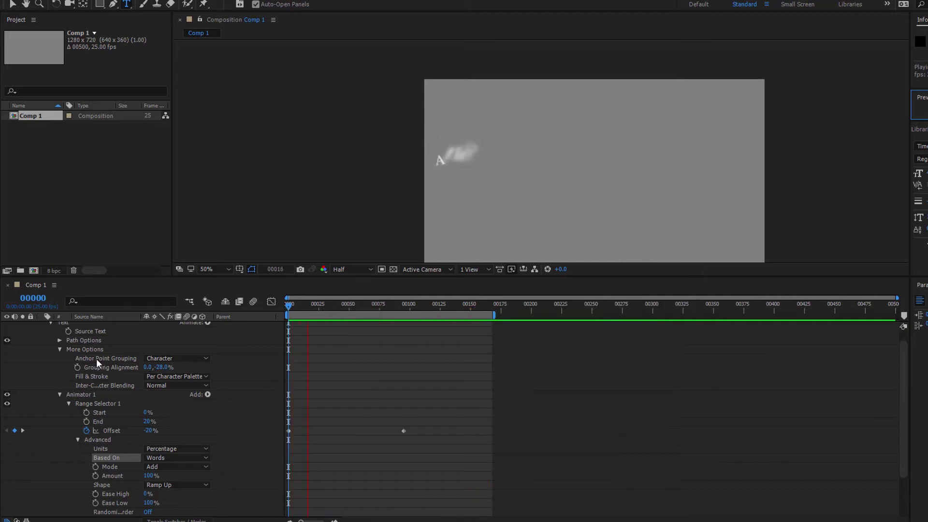
click(100, 367)
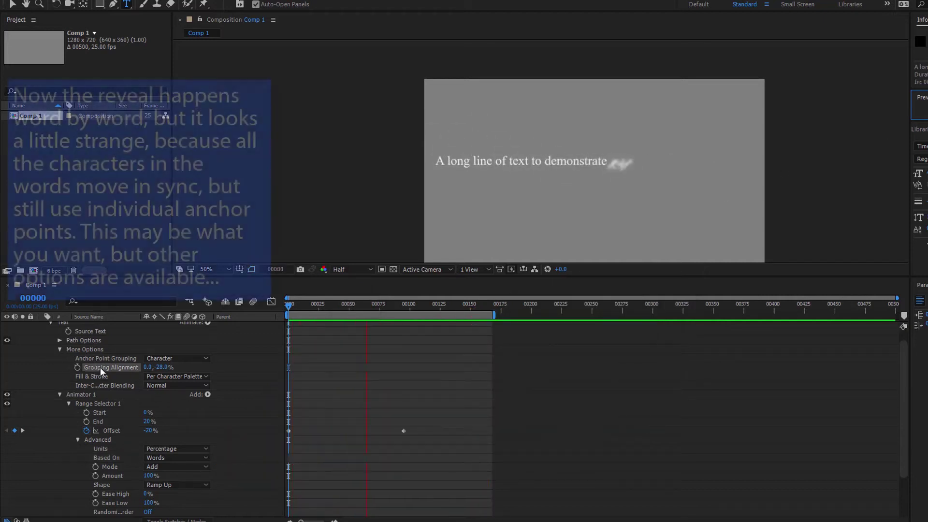
drag(351, 307, 372, 307)
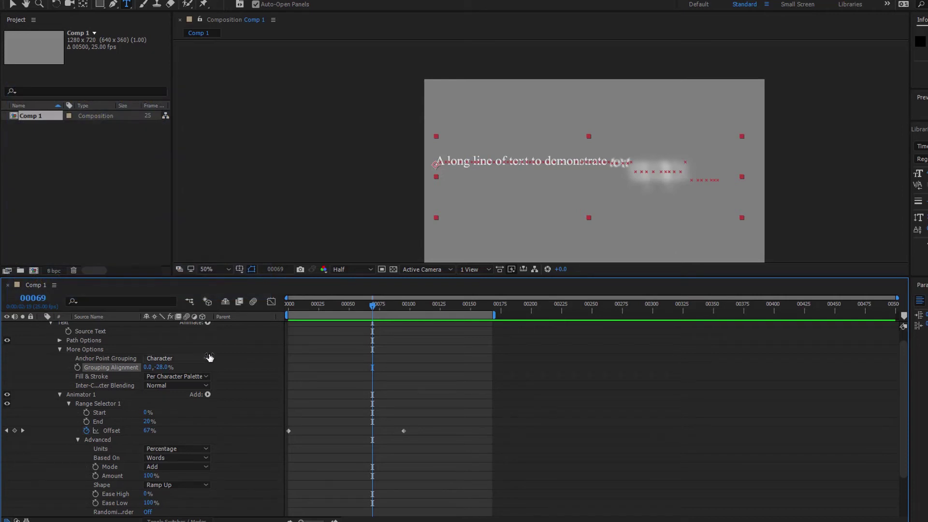
Step: Set Anchor Point Grouping to Word and play the reveal from frame 0
click(206, 360)
click(181, 381)
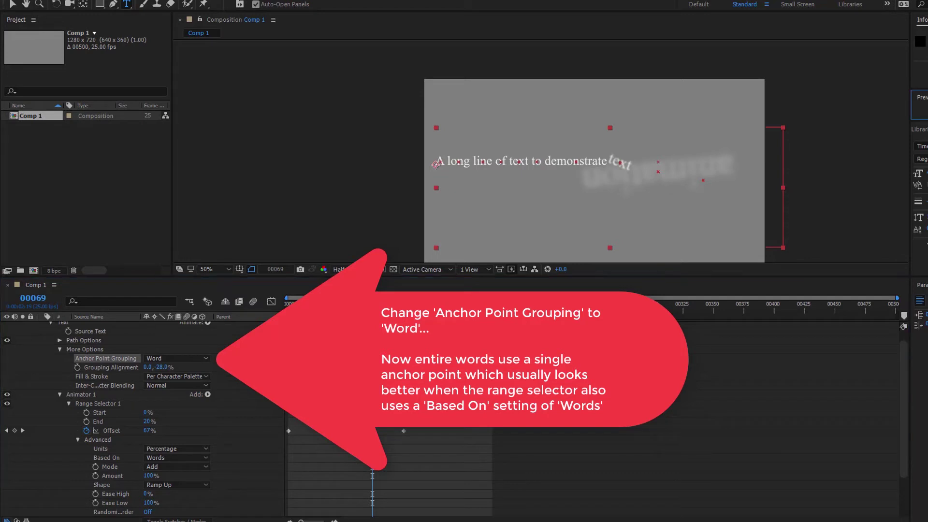
key(space)
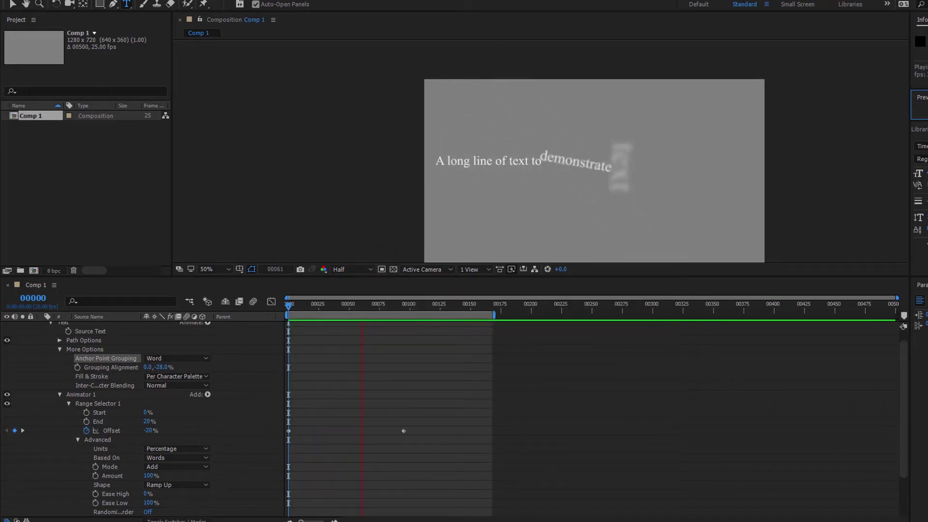
Step: Delete Animator 1 from the text layer and return vertical Grouping Alignment to -28%
click(76, 394)
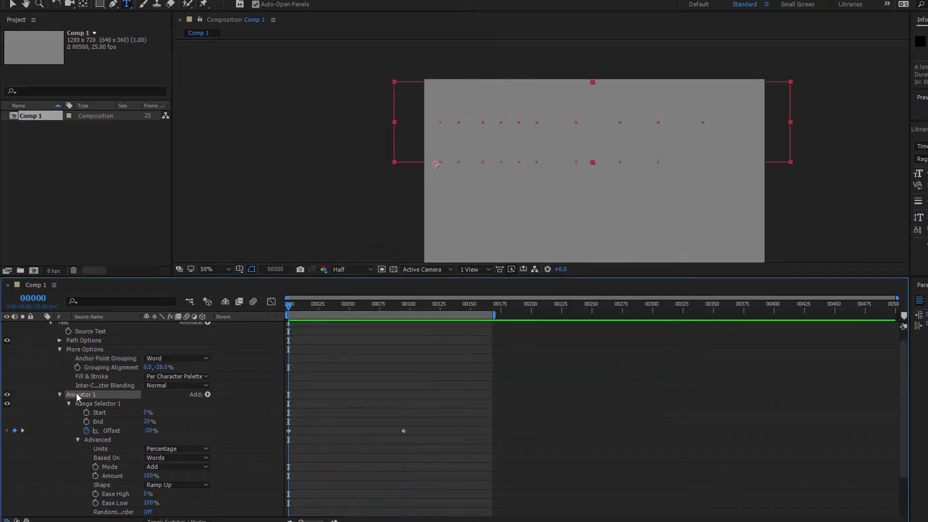
key(Delete)
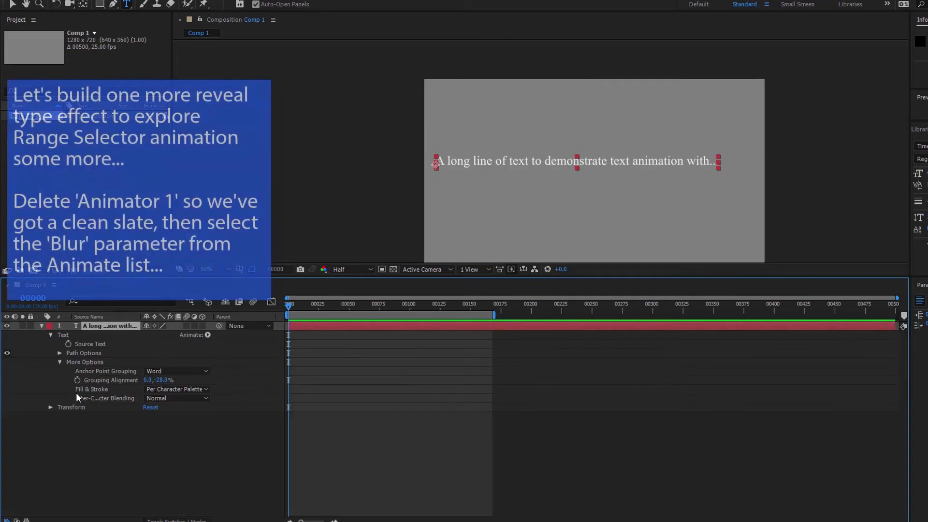
drag(158, 377, 157, 382)
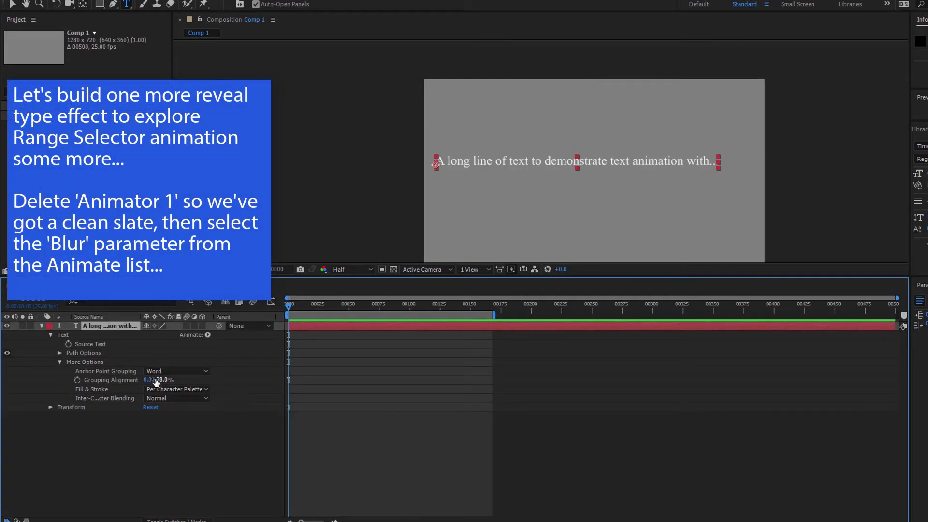
drag(160, 380, 193, 376)
Step: Set Anchor Point Grouping back to Character and bring up the Animate property list
click(193, 372)
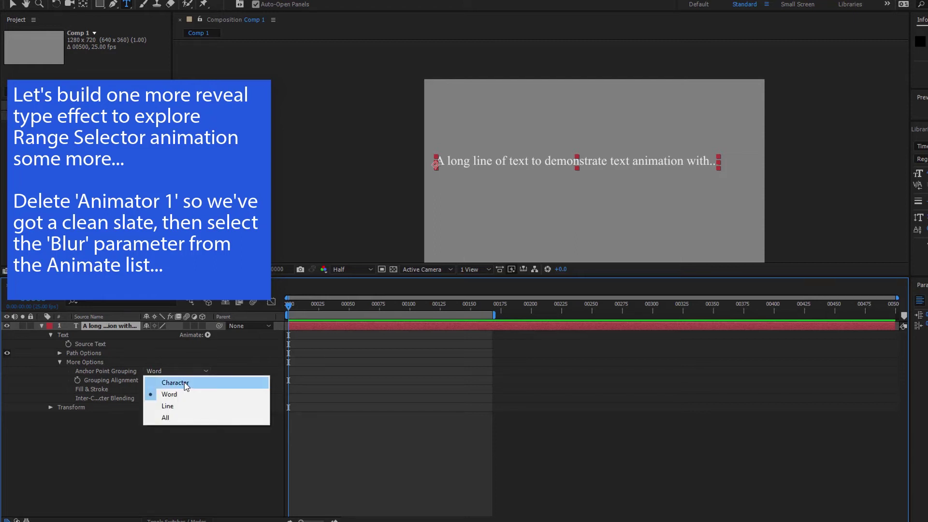
click(184, 382)
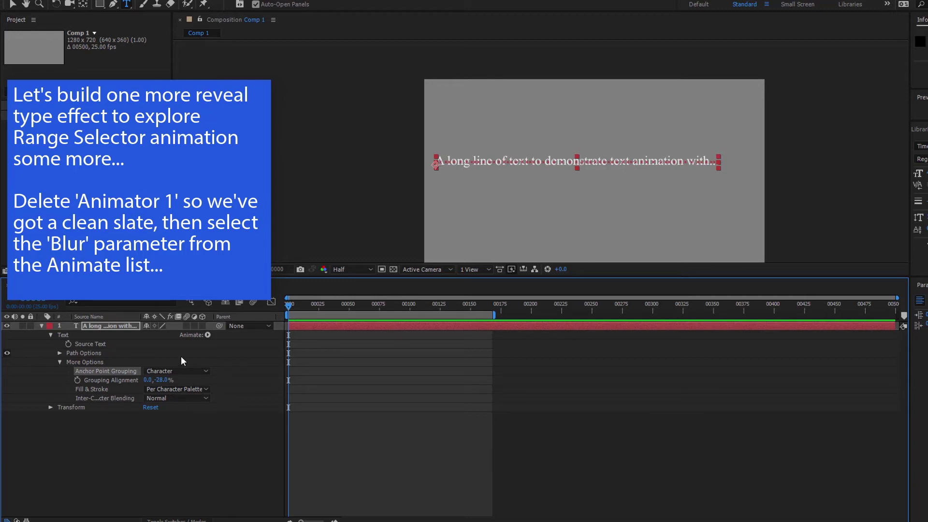
click(207, 334)
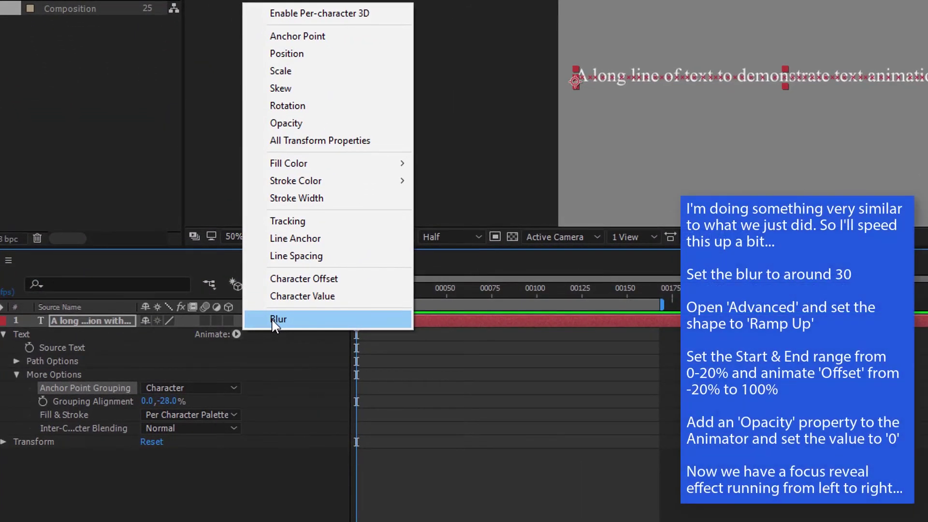
Step: Add a Blur animator at 30 with a Ramp Up shape and range End at 20%
click(262, 317)
drag(160, 468, 192, 469)
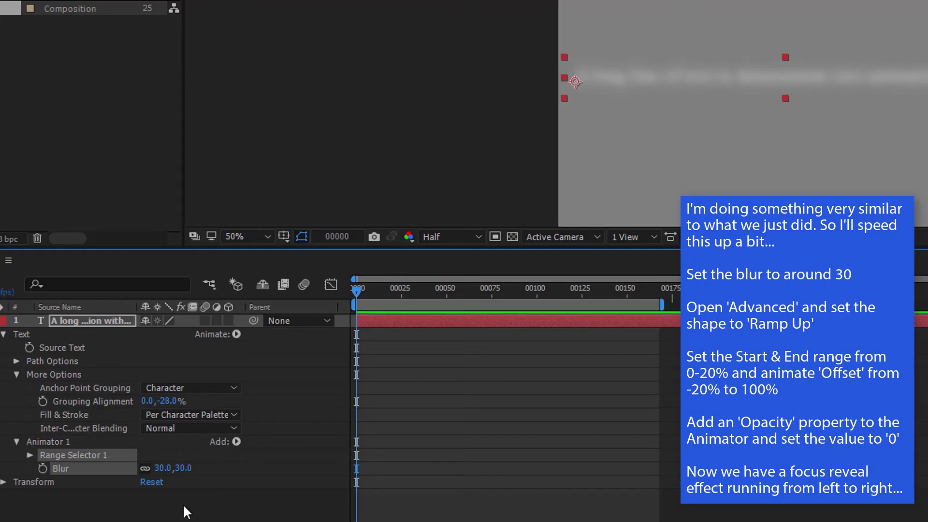
click(30, 455)
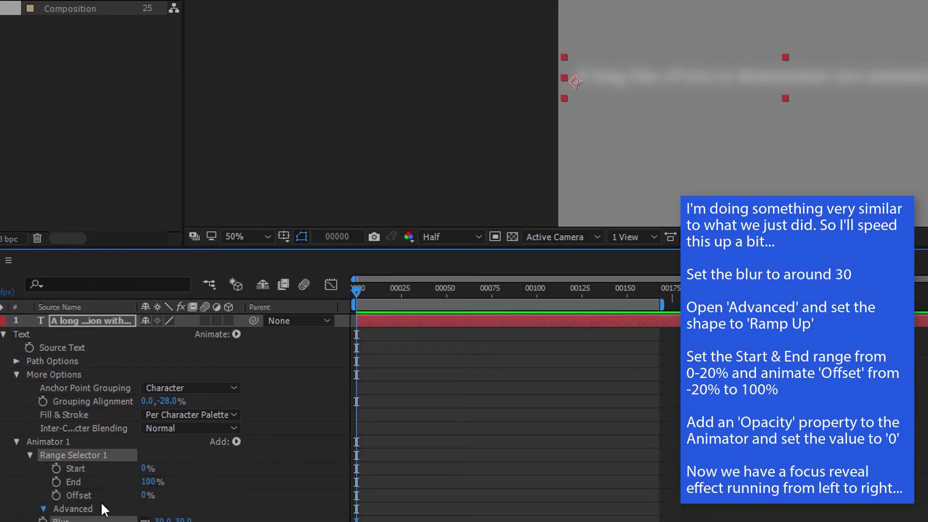
click(44, 508)
click(182, 459)
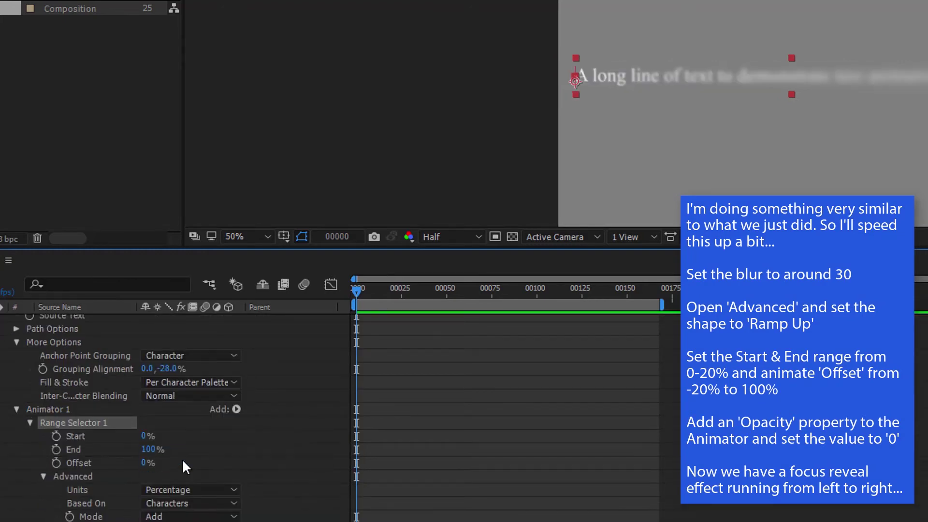
click(148, 449)
text(20)
key(Tab)
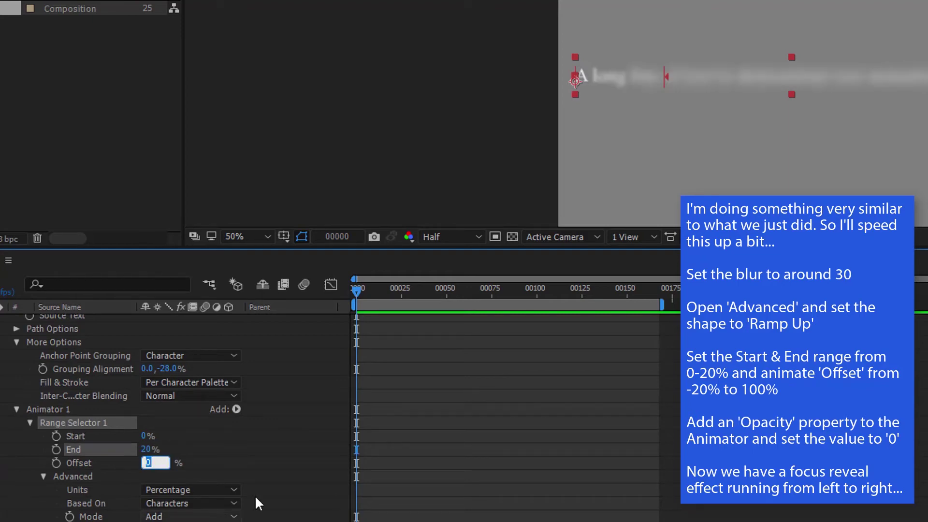
Step: Keyframe the range Offset from -20% at frame 0 to 100% at frame 125
click(56, 462)
click(143, 463)
text(-20)
click(334, 332)
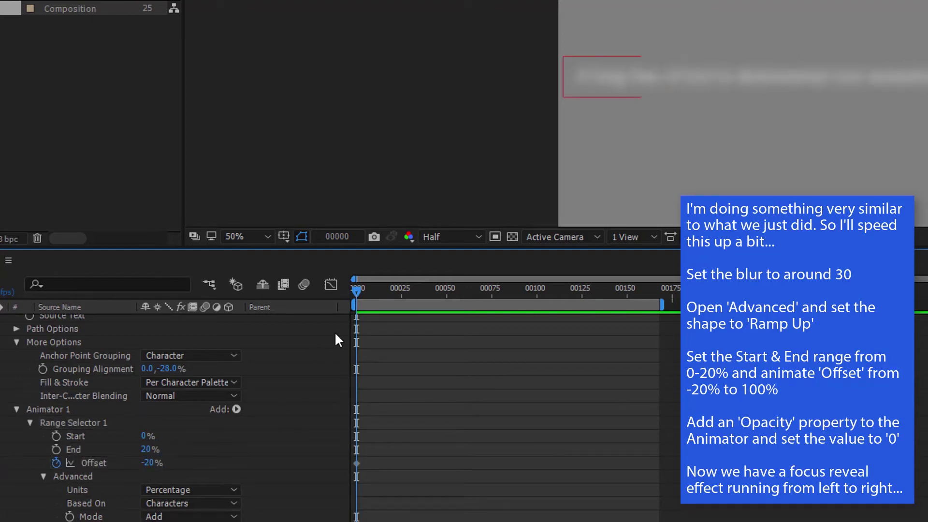
mouse_move(356, 290)
mouse_down()
mouse_move(583, 290)
mouse_move(356, 289)
mouse_up()
click(147, 463)
text(100)
key(Return)
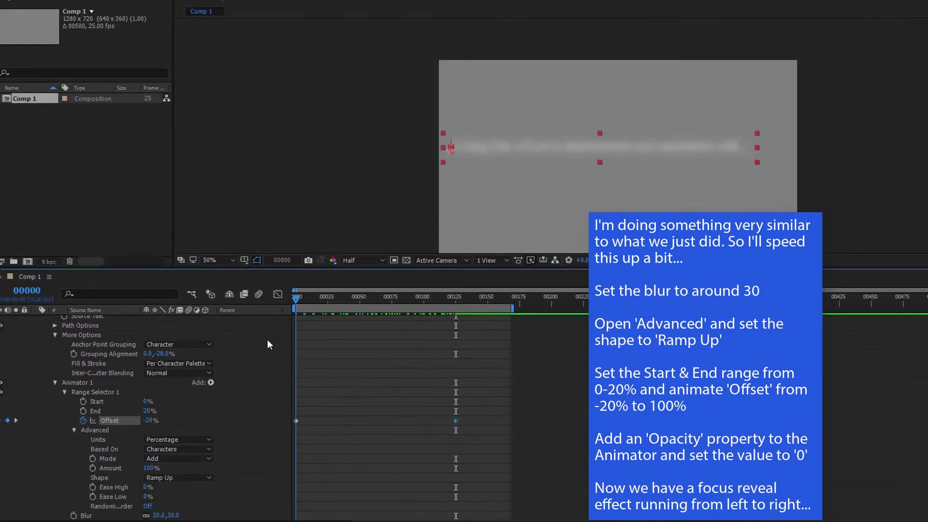
Step: Add an Opacity property at 0% to the animator and scrub through the reveal
click(207, 379)
mouse_move(227, 384)
click(329, 246)
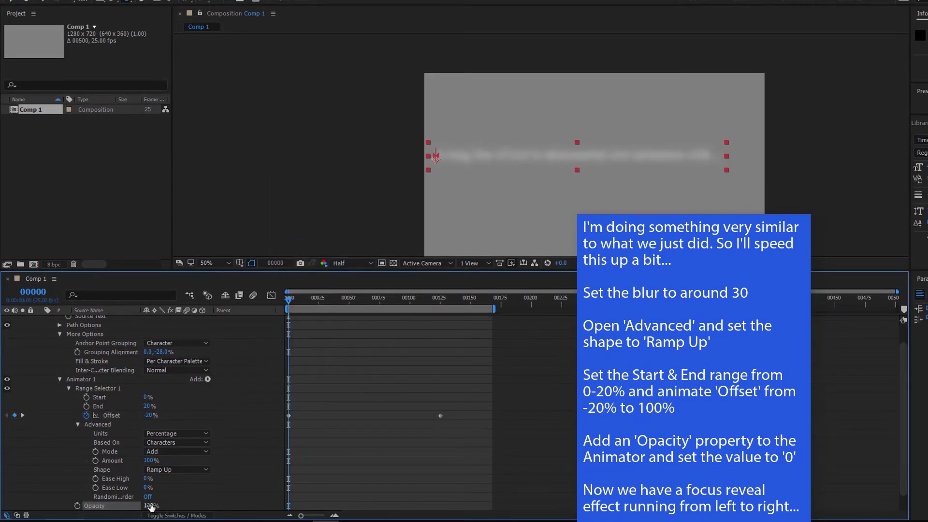
mouse_move(288, 302)
mouse_down()
mouse_move(445, 323)
mouse_move(240, 335)
mouse_up()
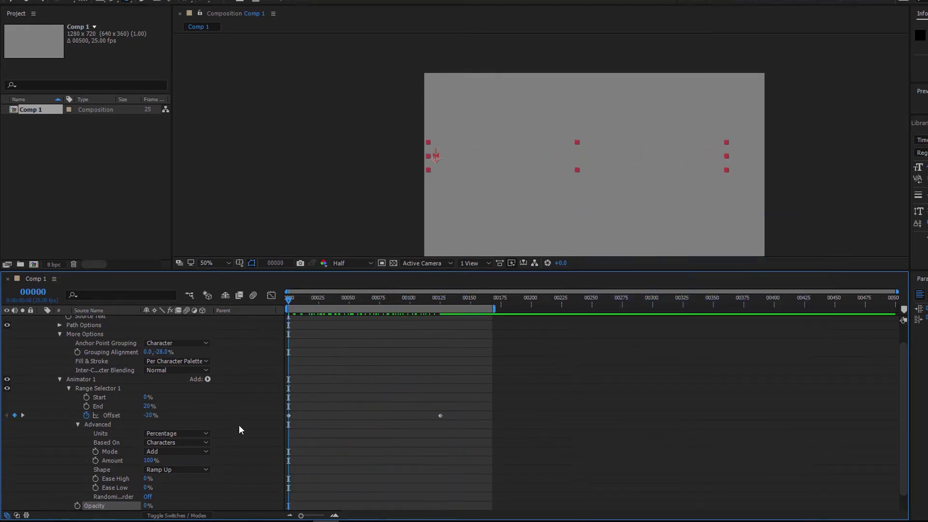
Step: Turn on Randomize Order for the range selector and preview the random blur reveal
scroll(239, 422, down, 1)
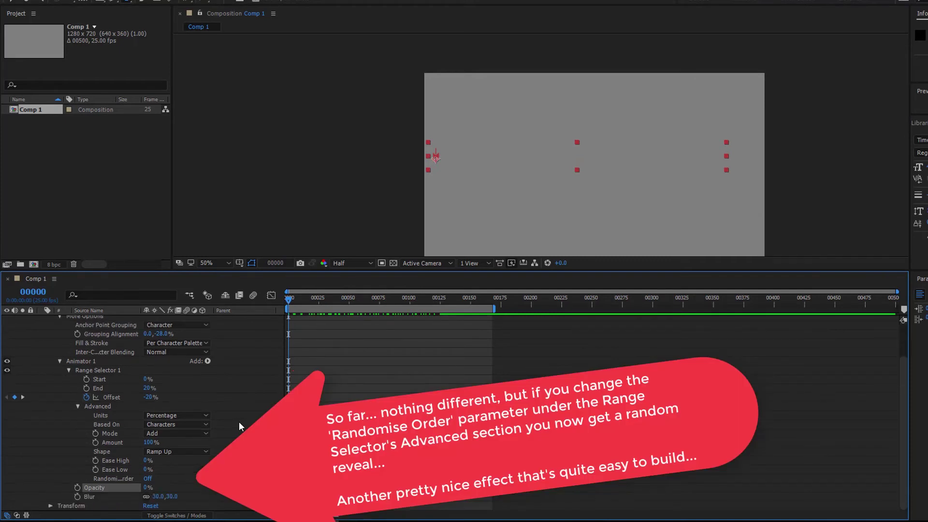
click(148, 479)
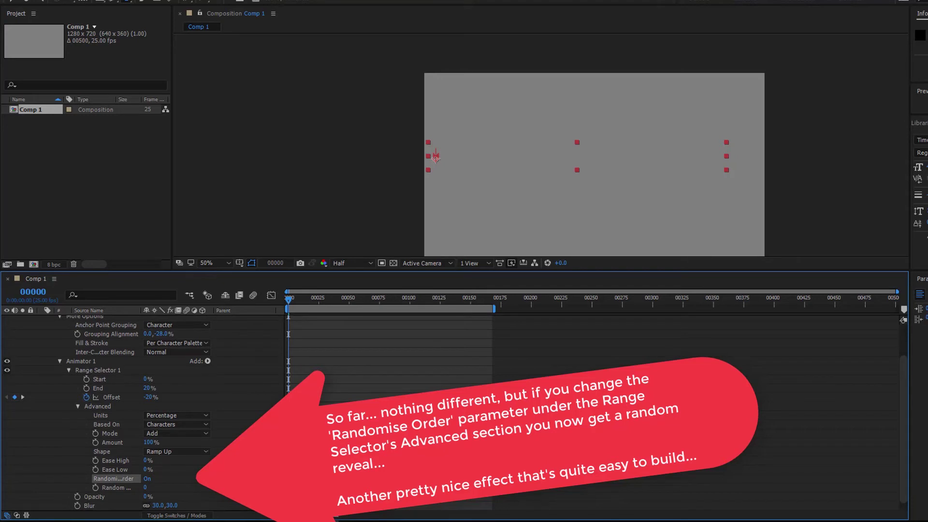
click(920, 96)
key(space)
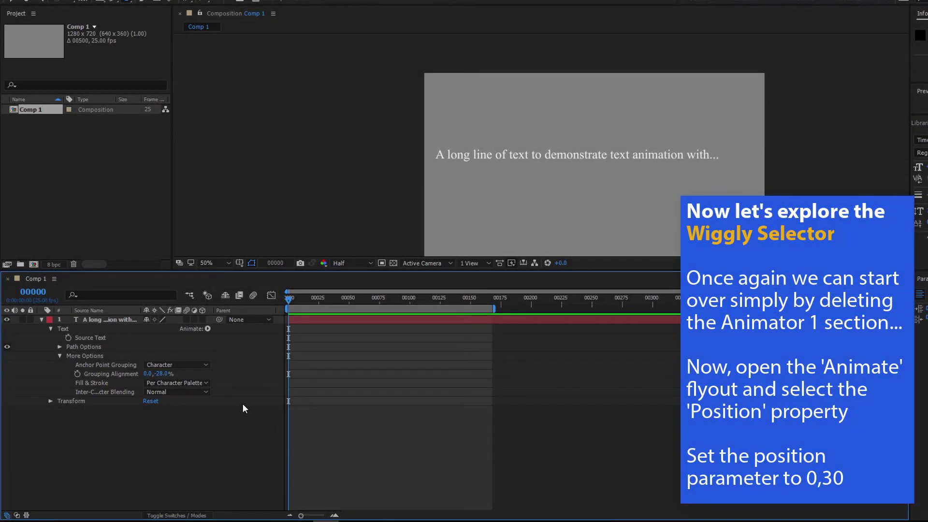
Step: Add a Position animator to the text with Position set to 0,30
click(207, 330)
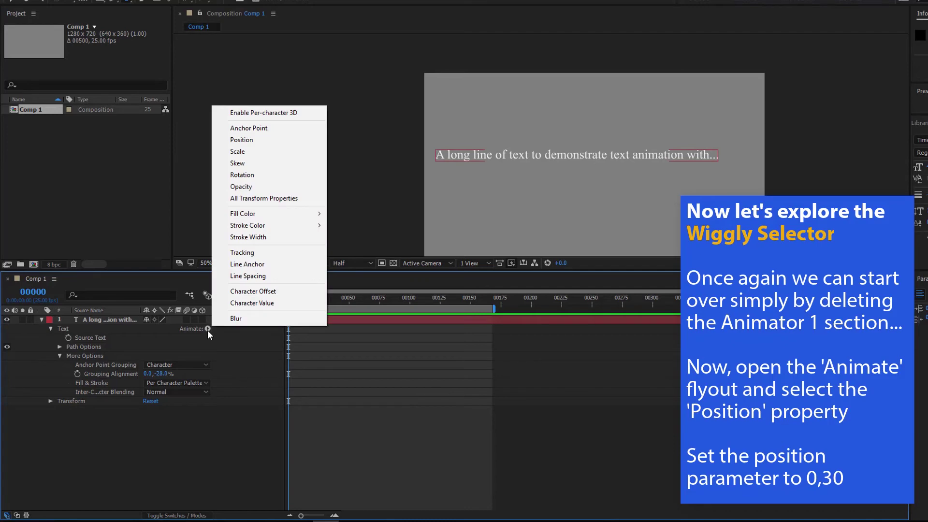
click(242, 140)
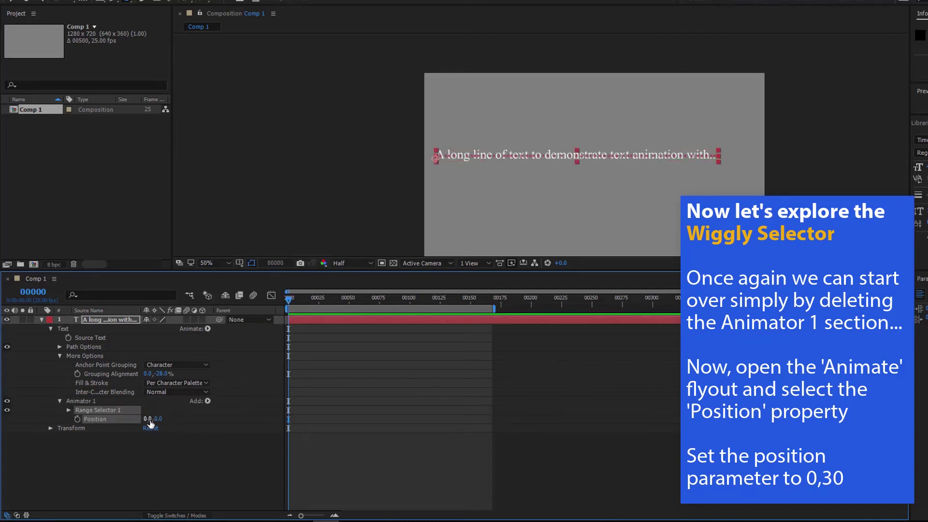
text(30)
key(Return)
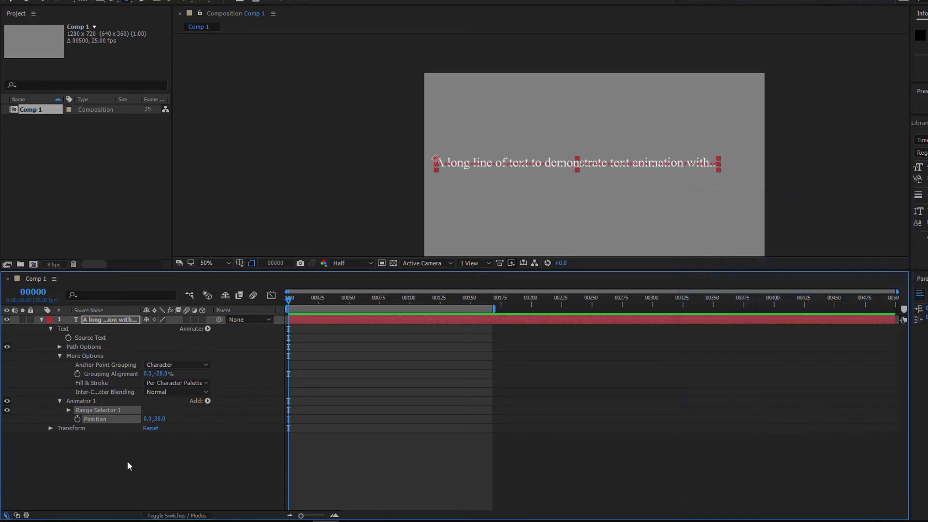
Step: Replace Range Selector 1 with a Wiggly Selector on Animator 1
click(127, 461)
click(99, 409)
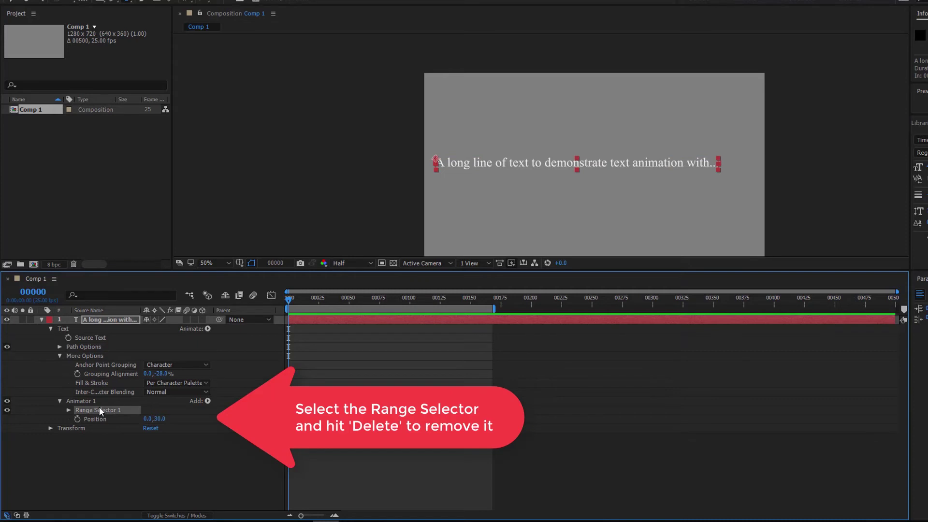
key(Delete)
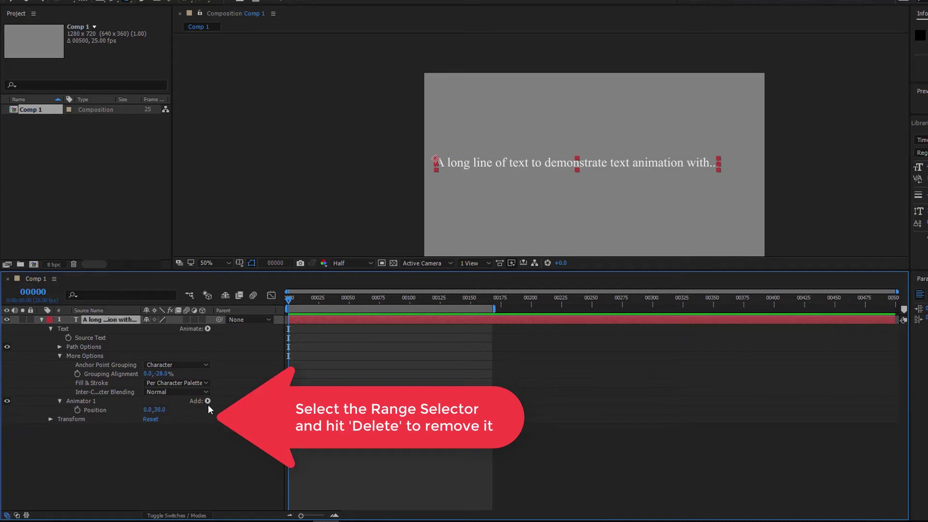
click(208, 402)
mouse_move(233, 417)
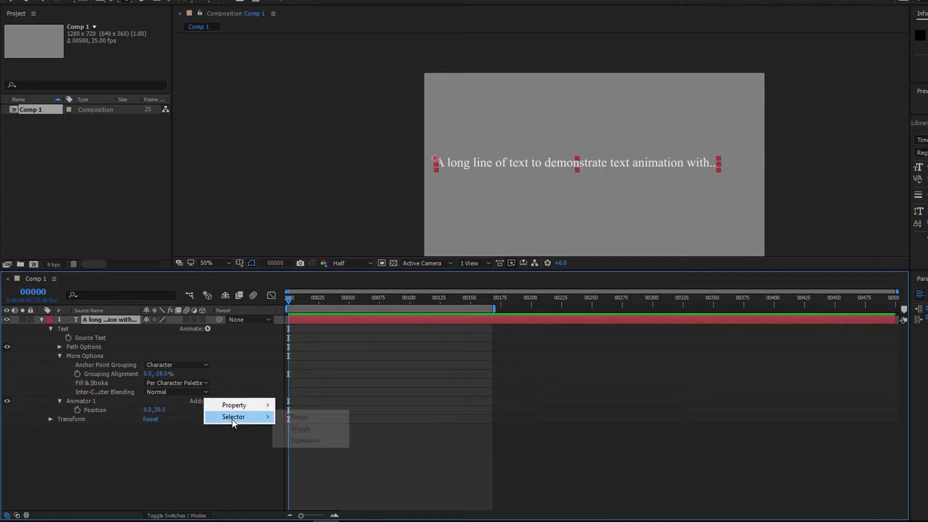
click(303, 429)
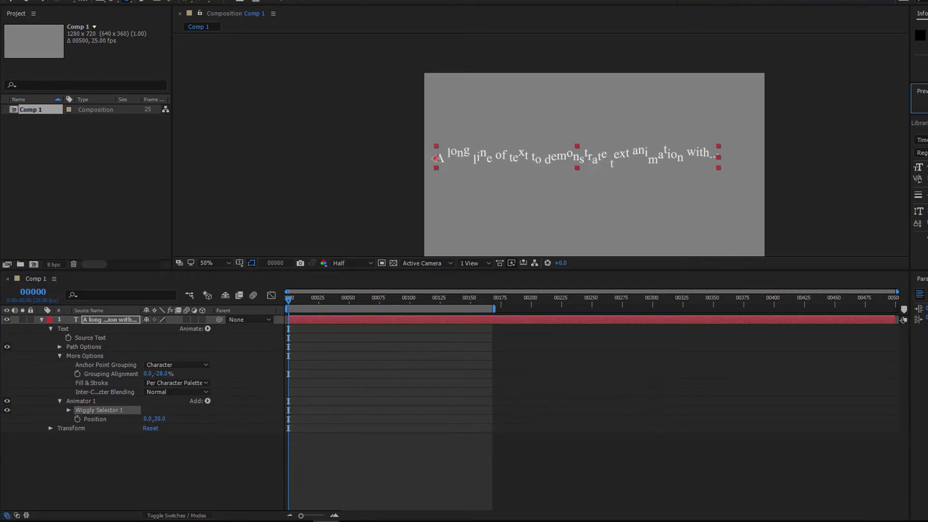
Step: Preview the wiggle, raise Wiggly Selector 1's Wiggles/Second to 20, and preview again
key(space)
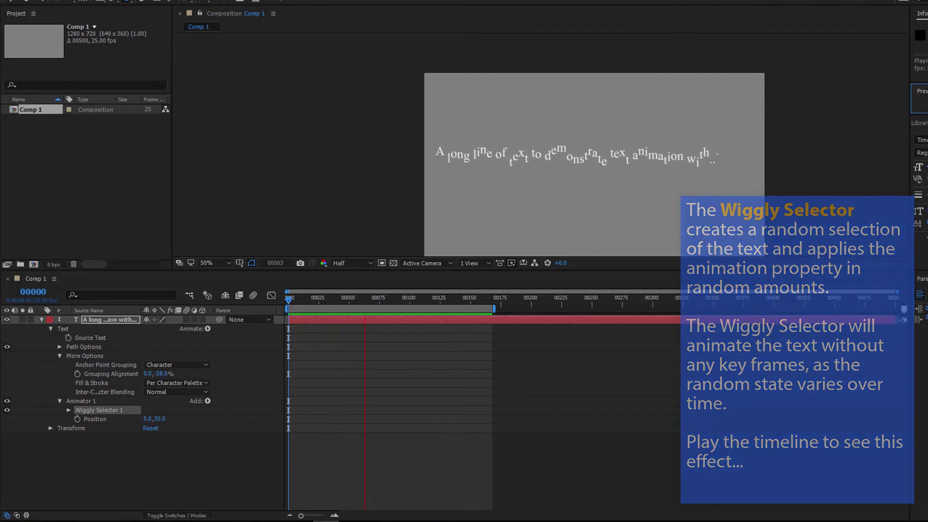
key(space)
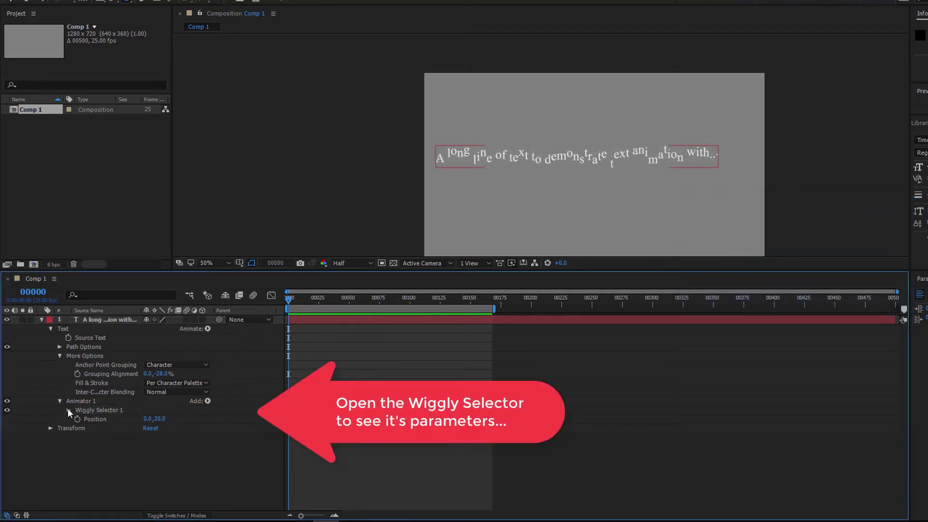
click(68, 410)
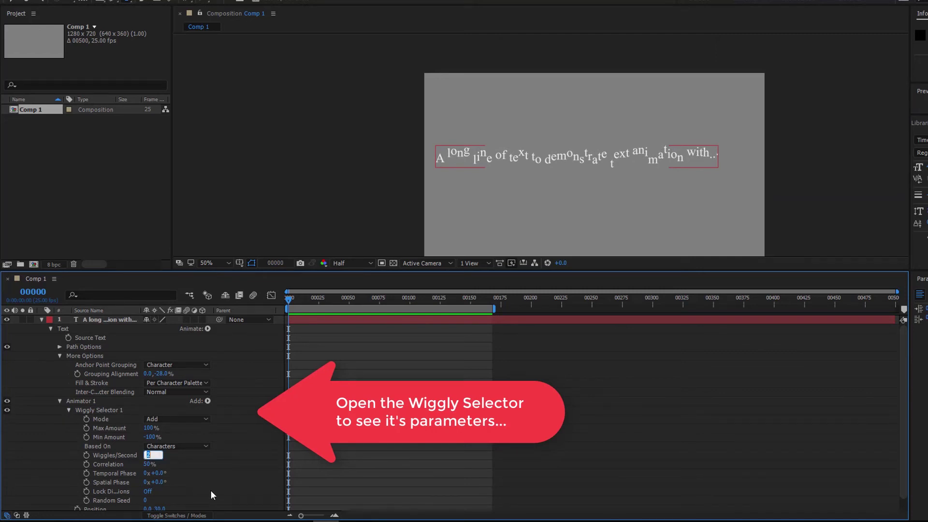
text(20)
key(Return)
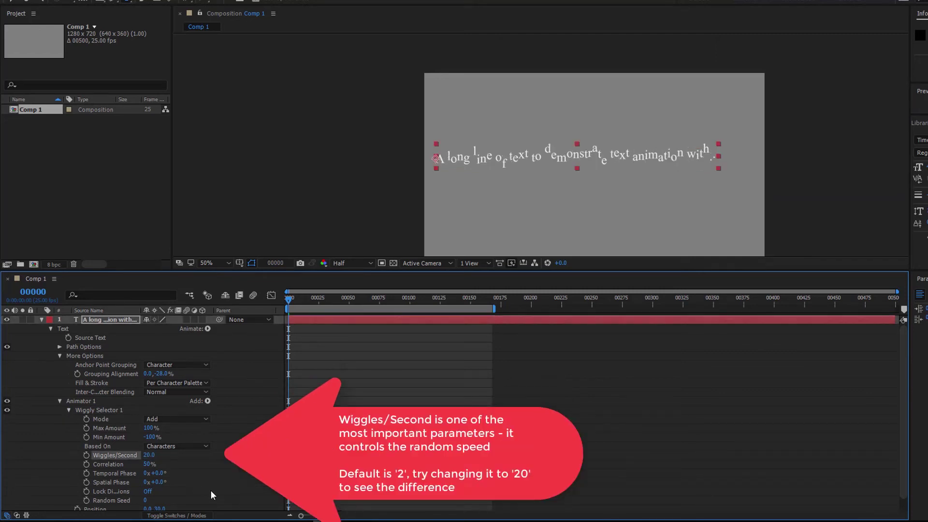
key(space)
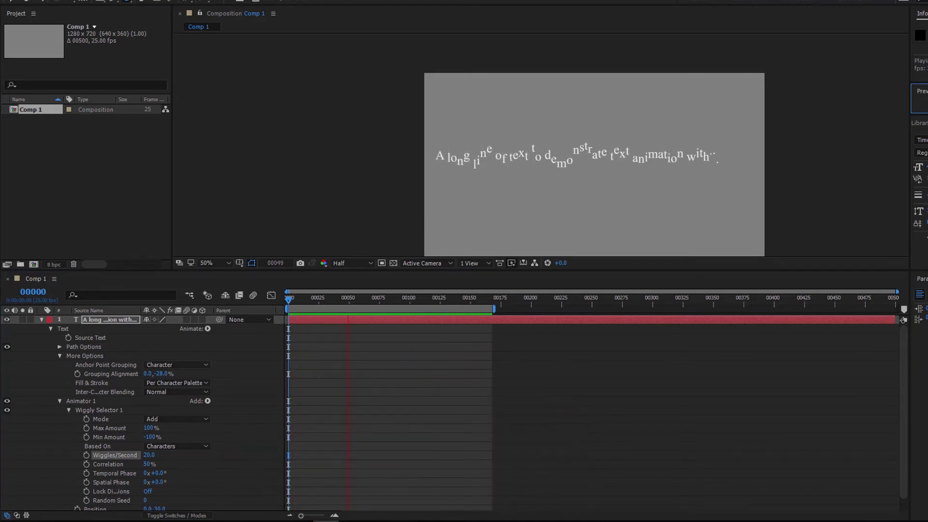
key(space)
Step: Set Wiggles/Second to 0 and try the wiggle Position at 0,84 from the first frame
click(148, 455)
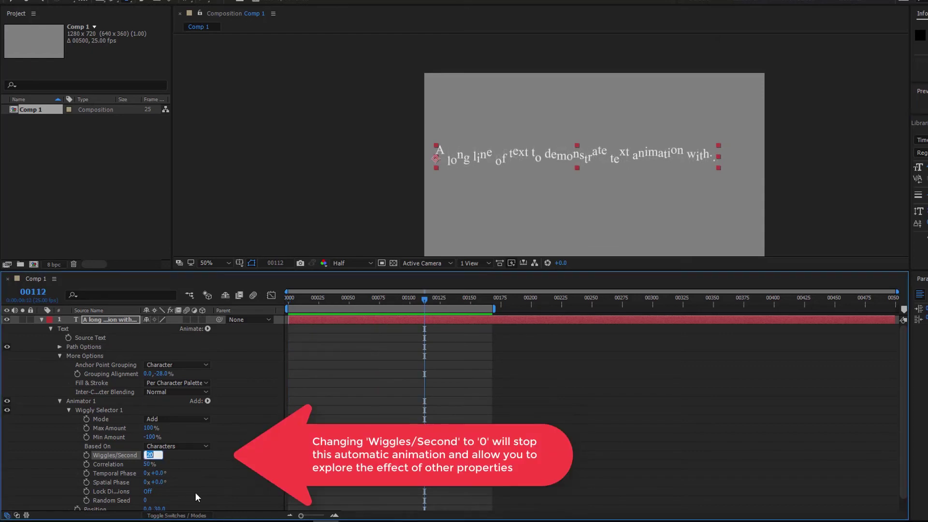
text(0)
key(Return)
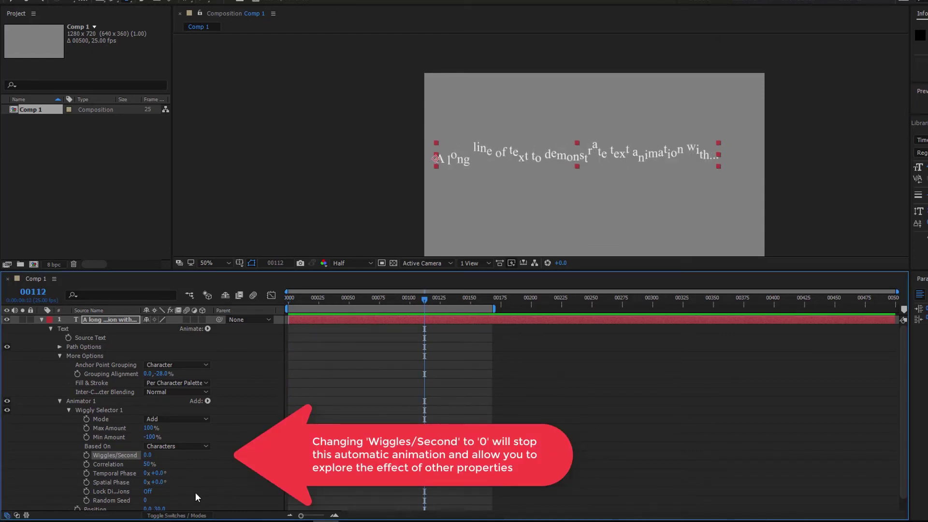
scroll(208, 503, down, 1)
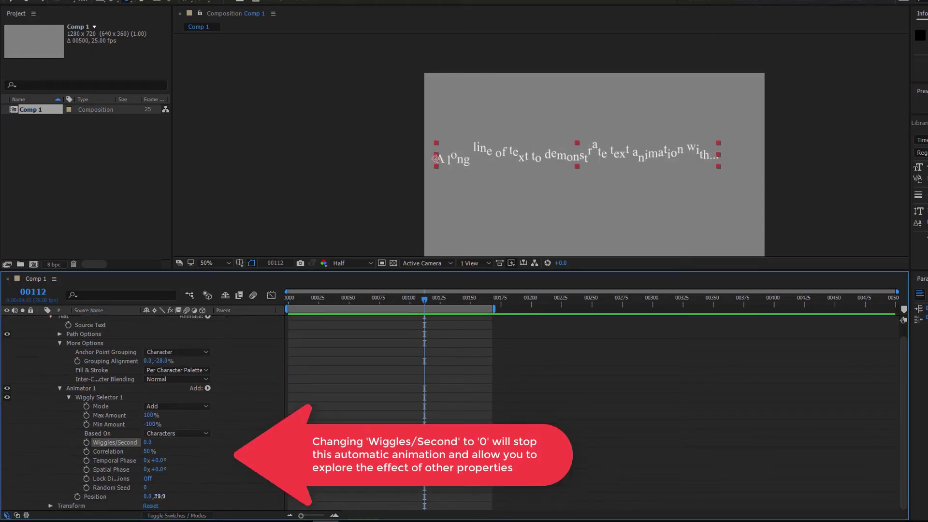
drag(158, 496, 179, 497)
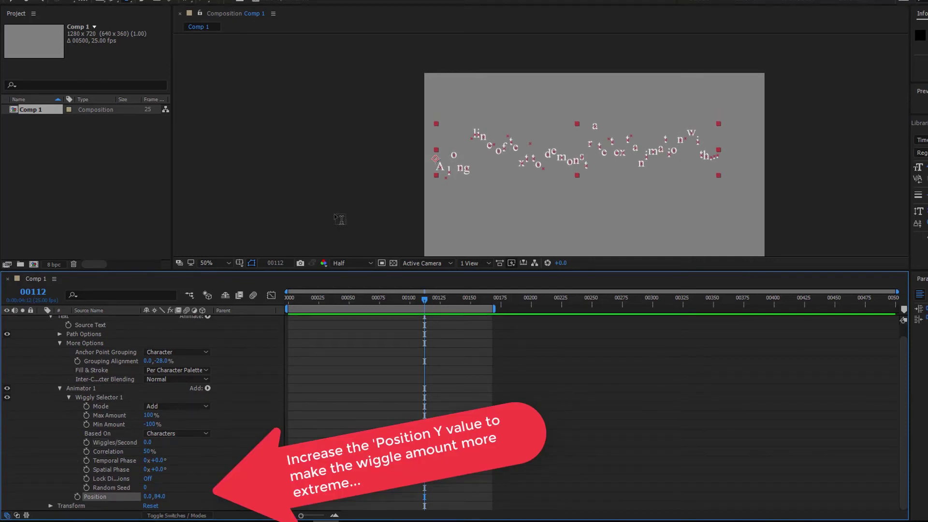
key(Home)
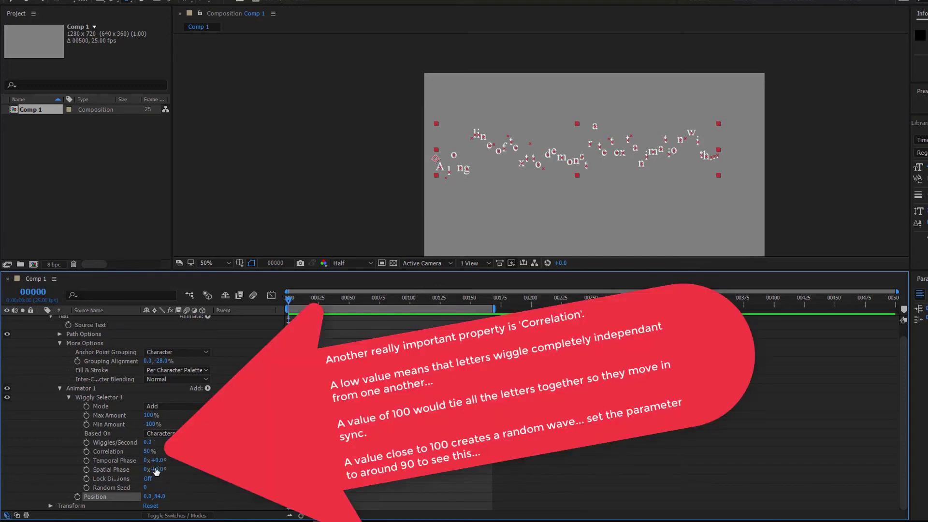
Step: Set the Wiggly Selector's Correlation to 90% so the letters form a wave
drag(146, 452, 165, 451)
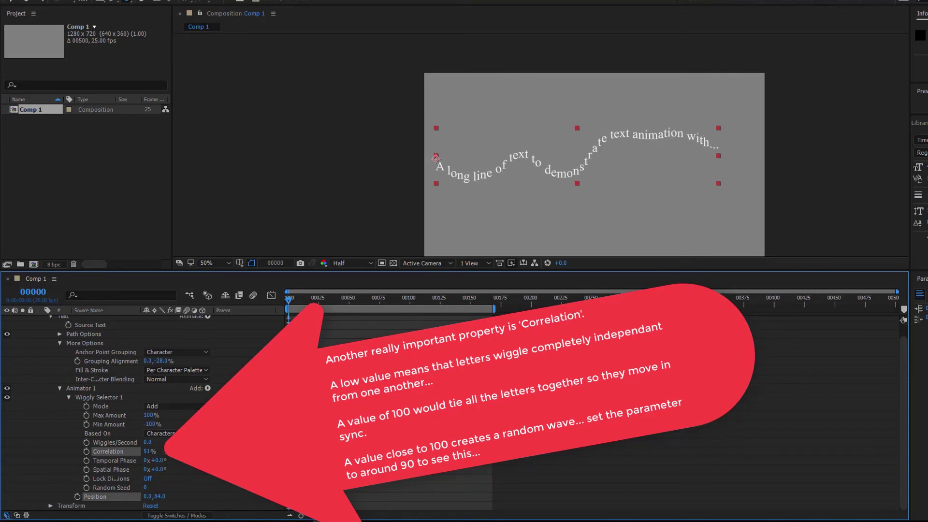
click(148, 453)
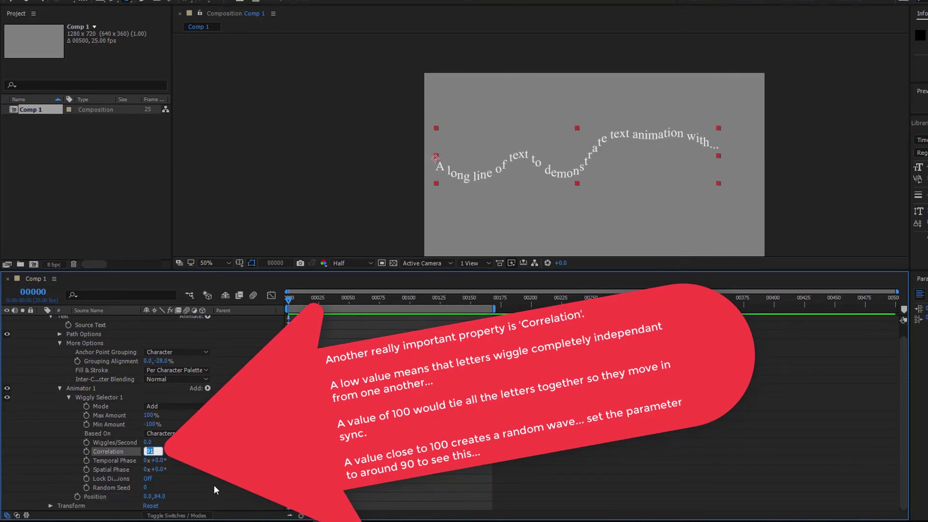
text(90)
key(Return)
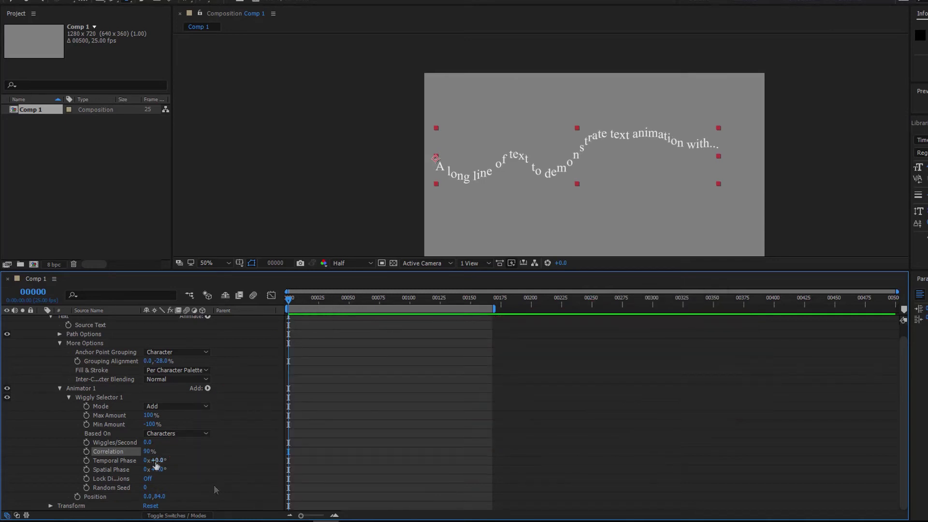
Step: Test Temporal and Spatial Phase, leaving both at zero and Position back at 0,30
mouse_move(157, 461)
mouse_down()
mouse_move(578, 511)
mouse_move(179, 469)
mouse_up()
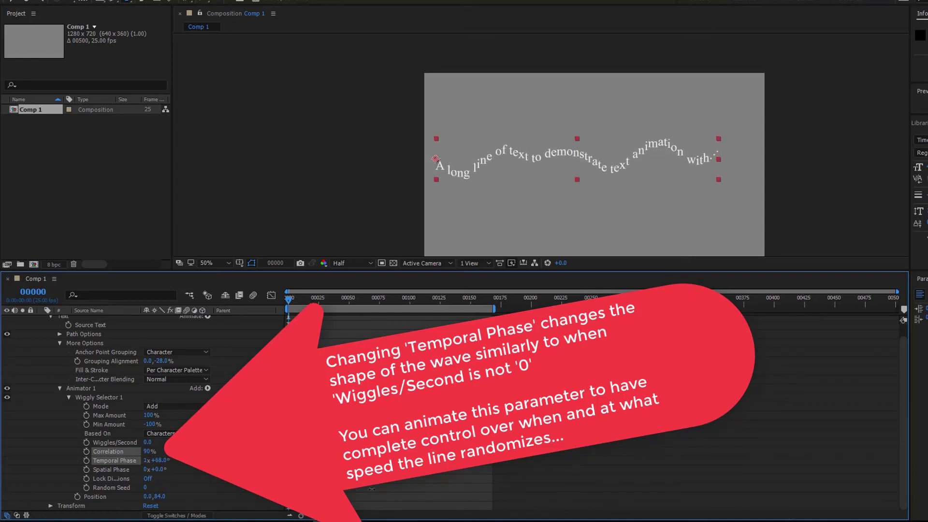
click(157, 460)
text(0)
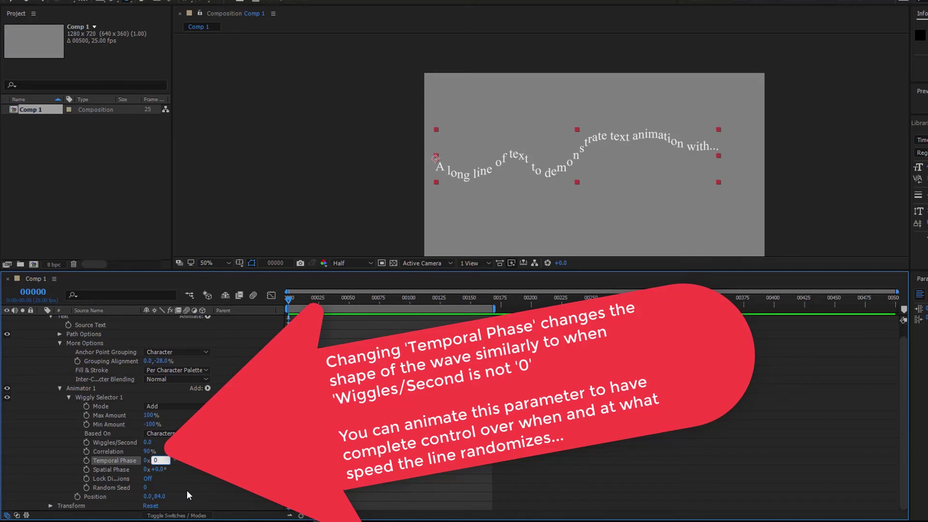
key(Return)
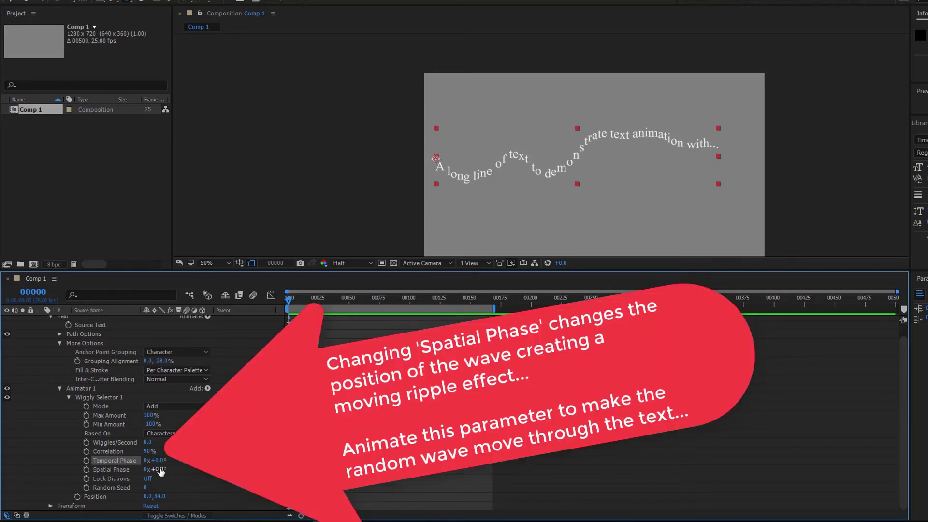
mouse_move(158, 470)
mouse_down()
mouse_move(850, 417)
mouse_move(384, 417)
mouse_move(478, 416)
mouse_up()
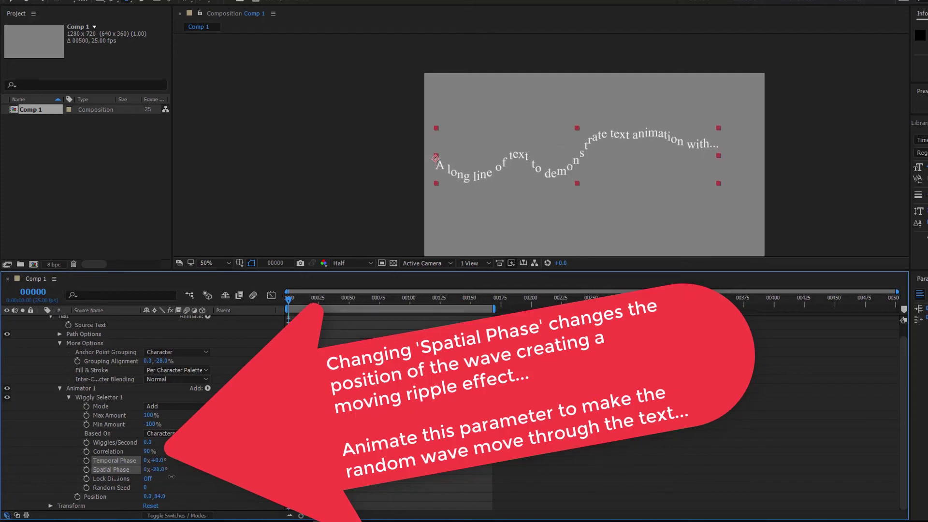
mouse_move(159, 469)
mouse_down()
mouse_move(141, 469)
mouse_move(145, 497)
mouse_up()
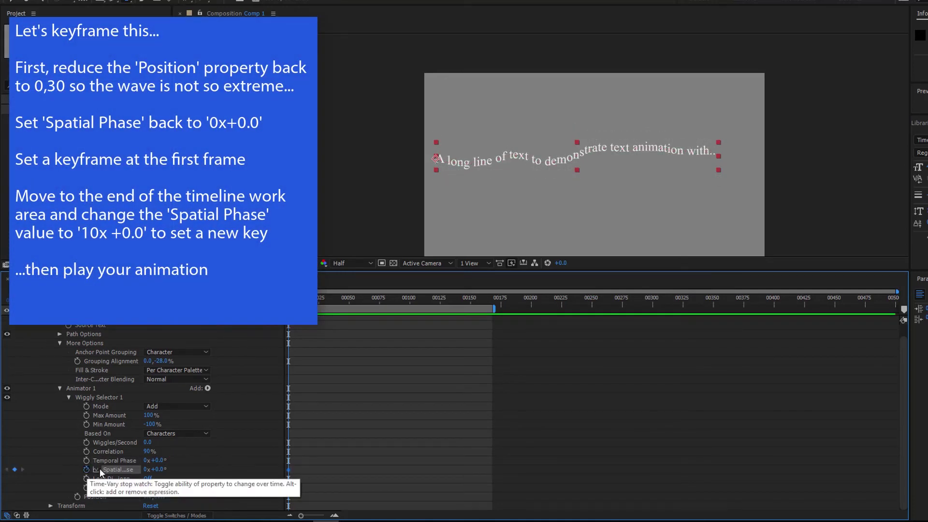
Step: Keyframe Spatial Phase from 0x at frame 0 to 10x at the work-area end, then preview
click(86, 470)
drag(289, 303, 493, 323)
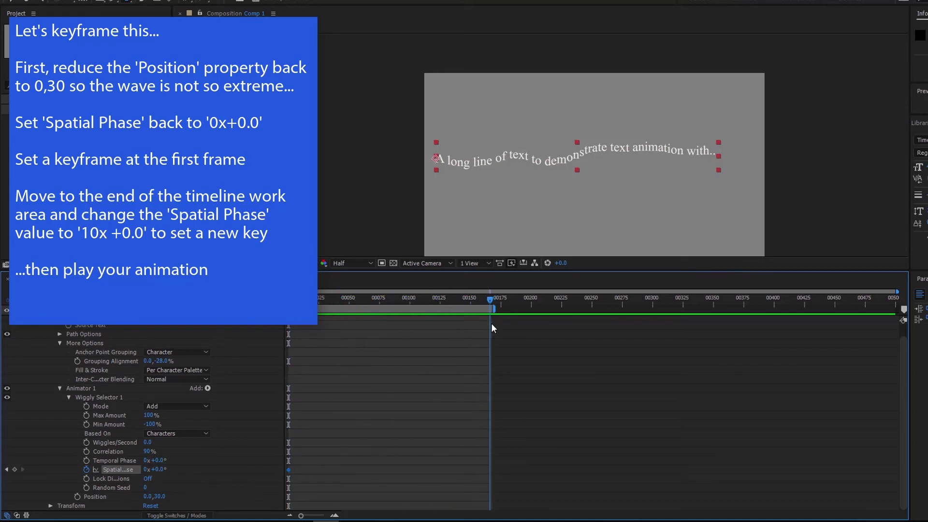
drag(492, 322, 486, 327)
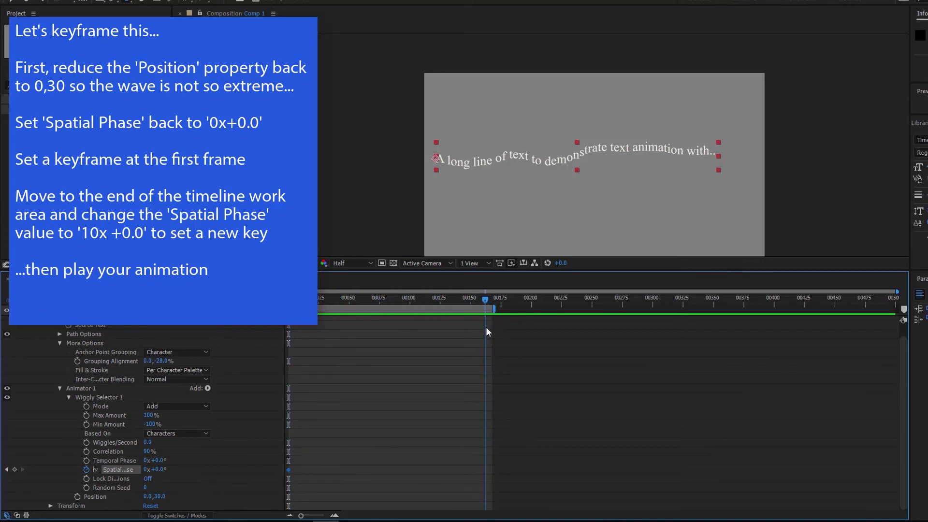
click(147, 469)
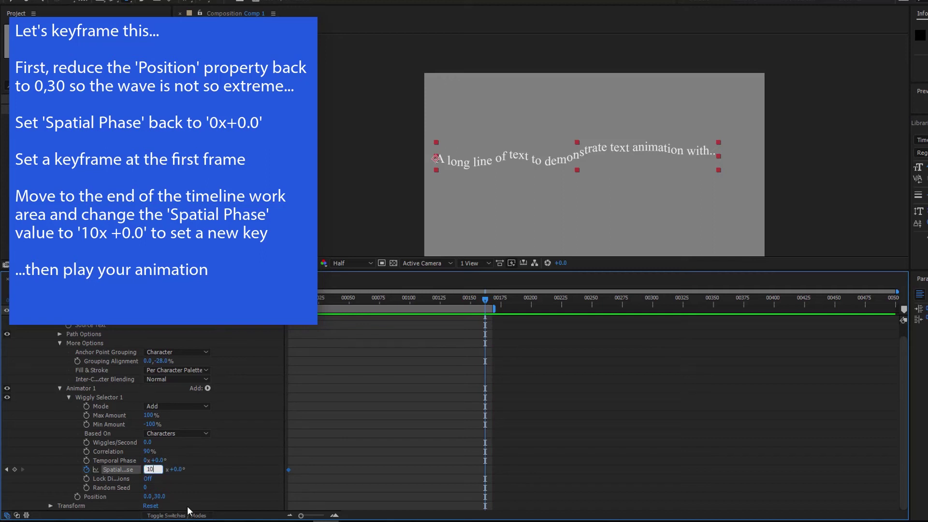
key(Return)
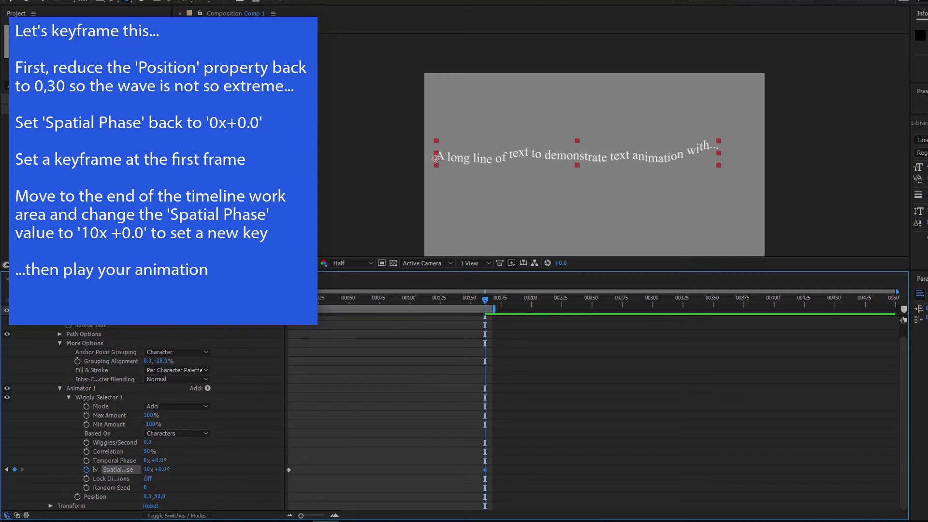
key(Home)
key(space)
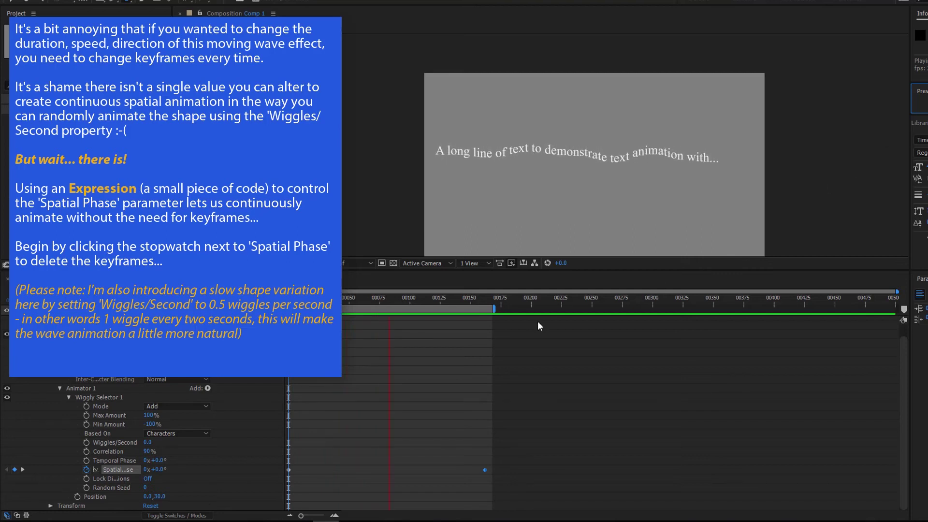
Step: Set Wiggles/Second to 0.5, delete the Spatial Phase keyframes, and preview the slow wave
click(147, 443)
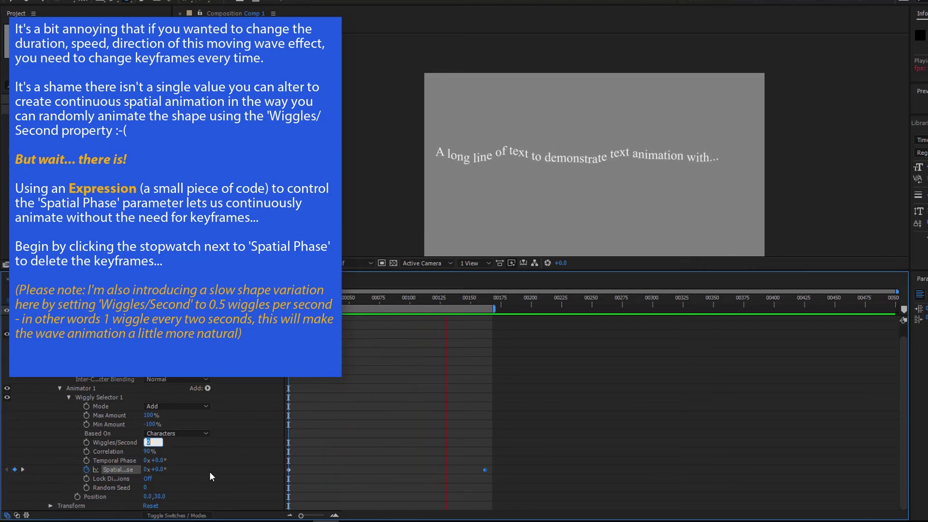
text(0.5)
key(Return)
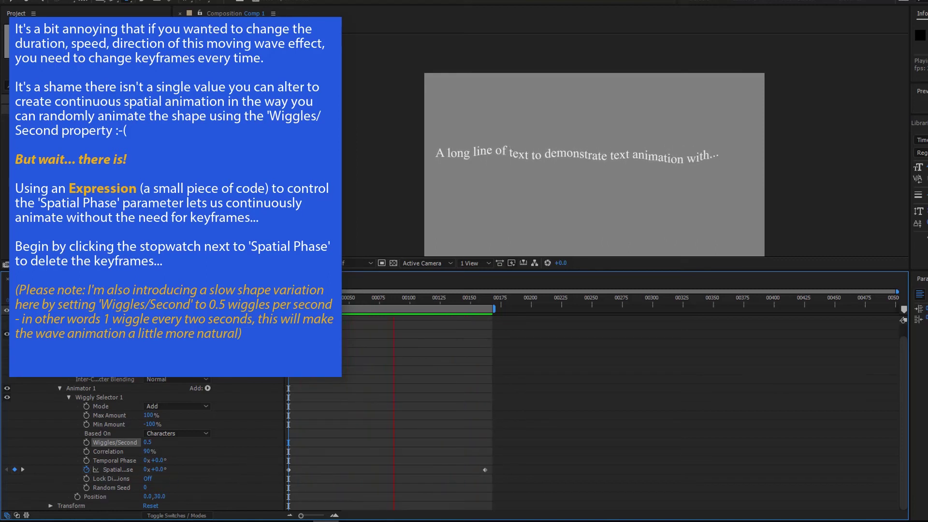
key(space)
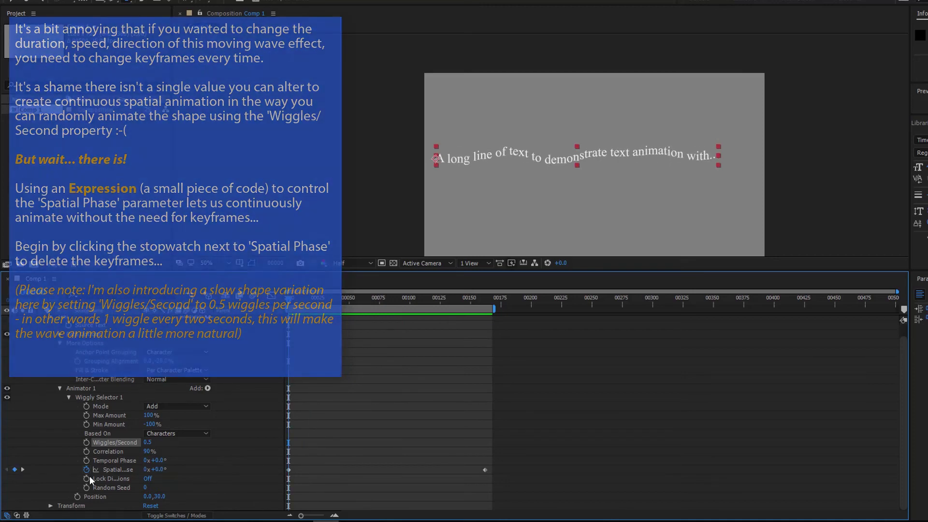
click(85, 469)
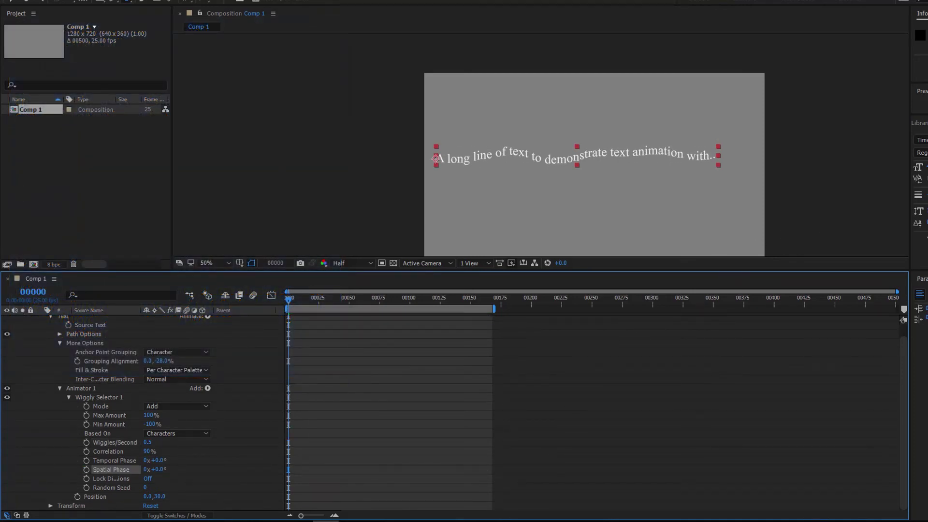
click(921, 97)
key(space)
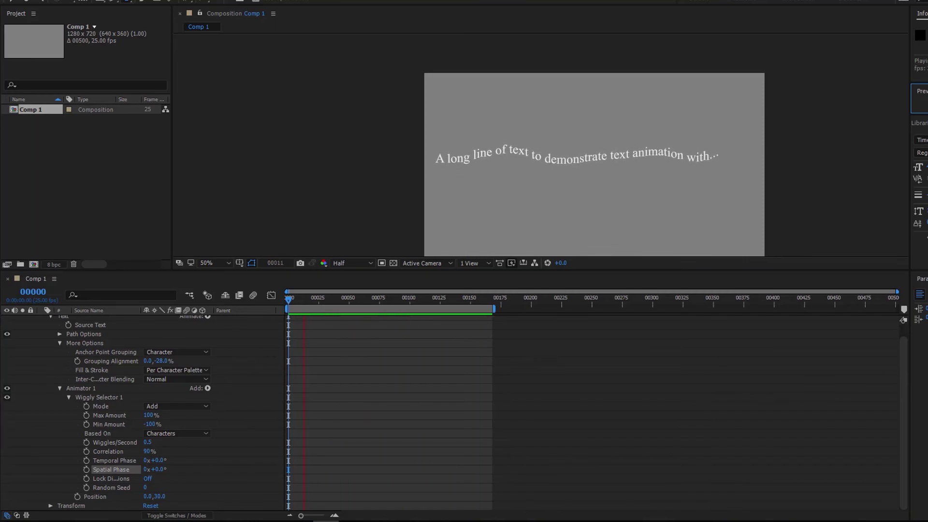
Step: Stop playback at the first frame and extend the work area to the full comp length
key(space)
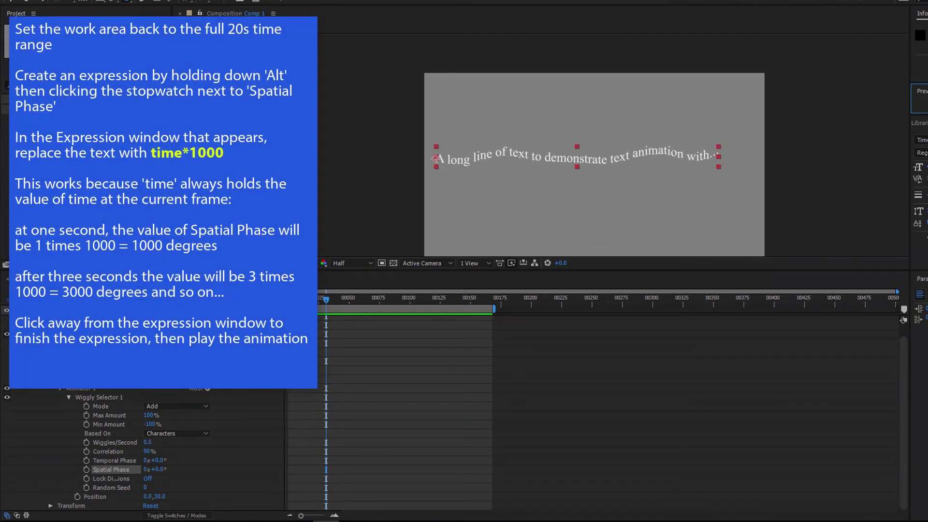
key(Home)
drag(494, 308, 898, 309)
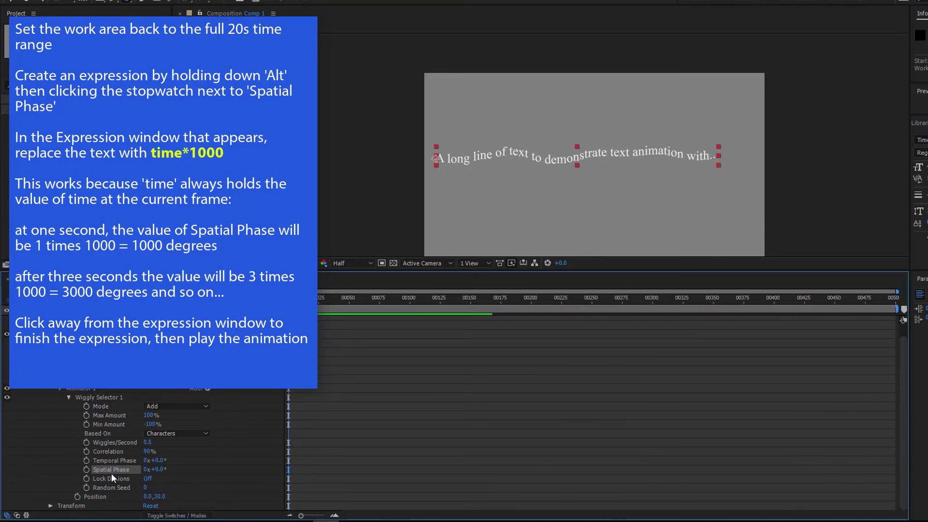
Step: Give Spatial Phase the expression time*1000 and play back the travelling wave
alt+click(86, 469)
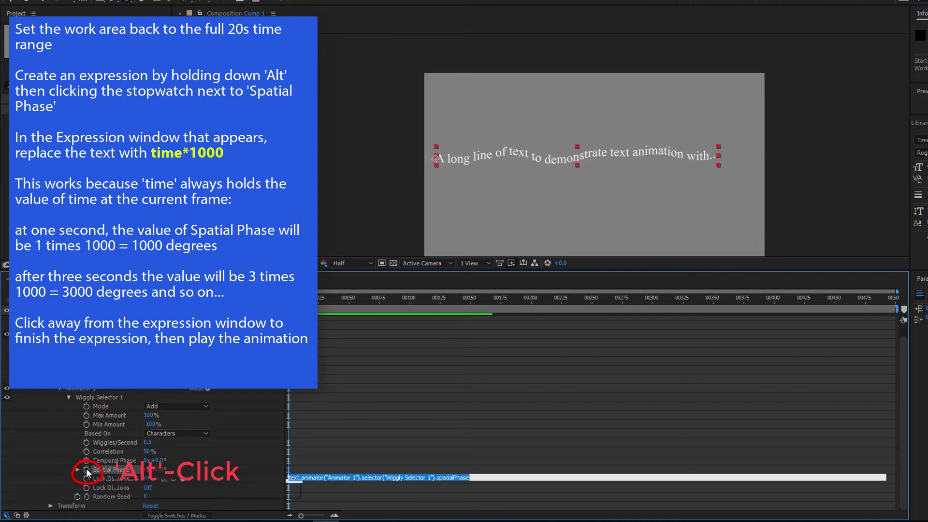
text(ti)
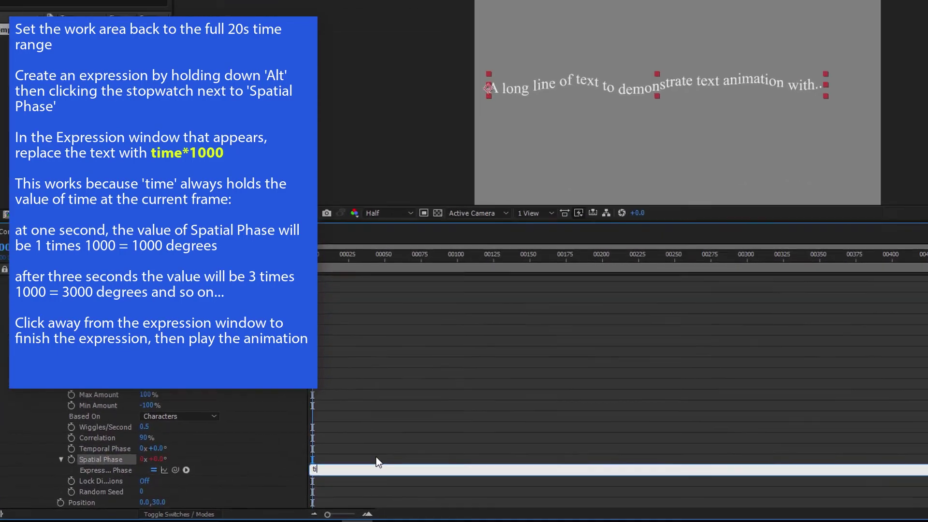
text(me)
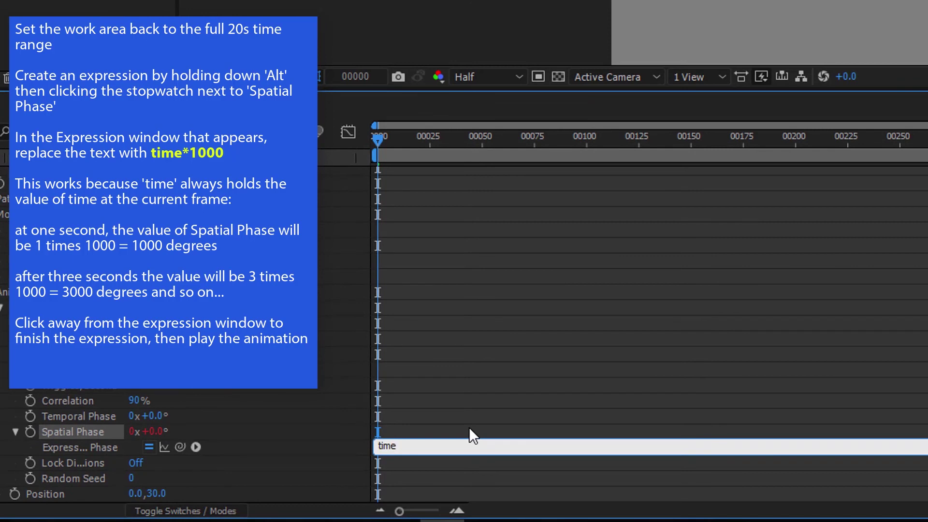
text(*)
text(1000)
click(420, 4)
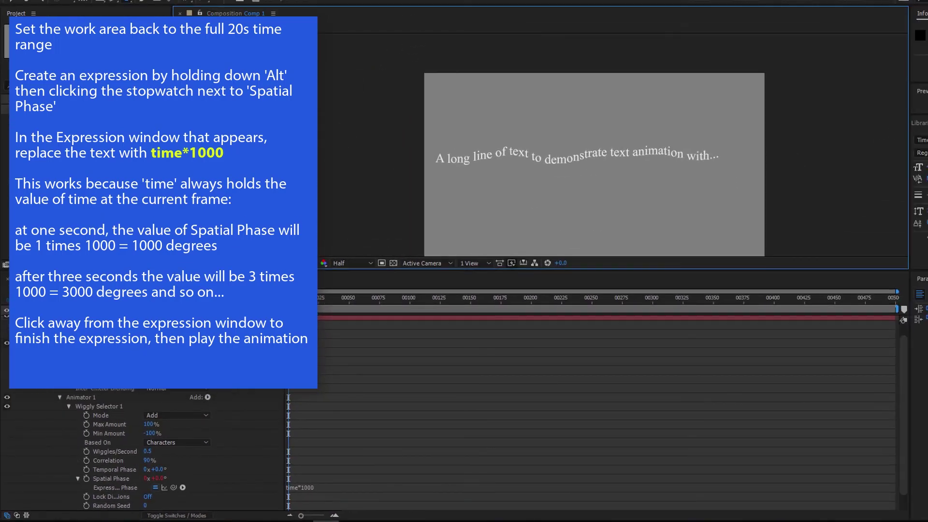
click(922, 91)
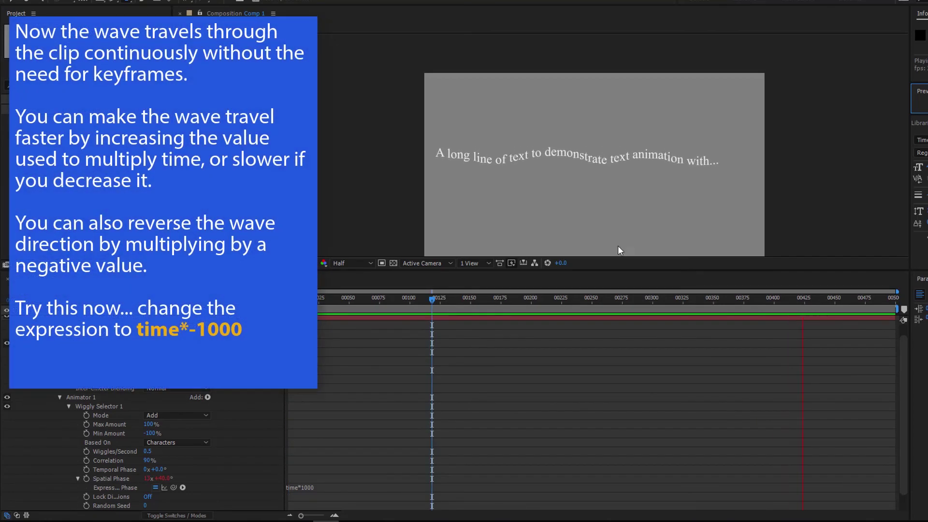
Step: Edit the Spatial Phase expression to time*-1000 and preview the reversed wave
click(299, 487)
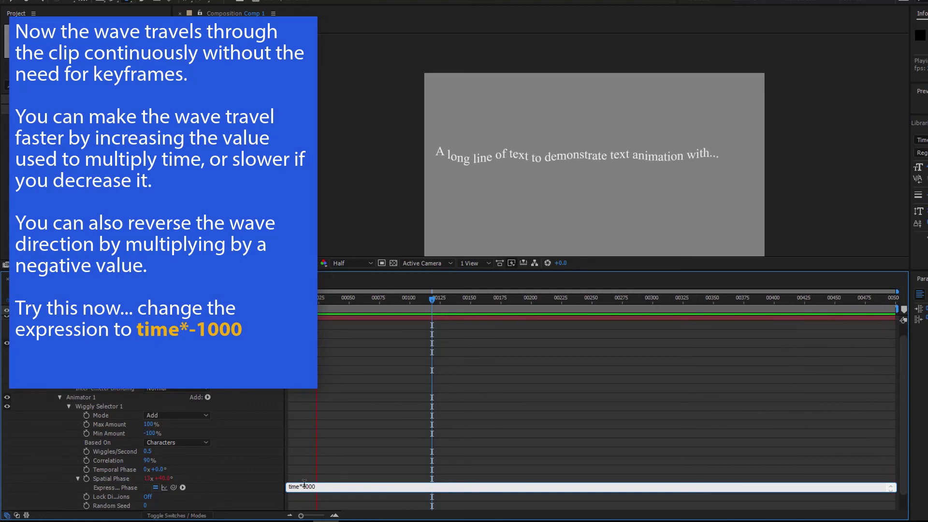
text(-)
key(KP_Enter)
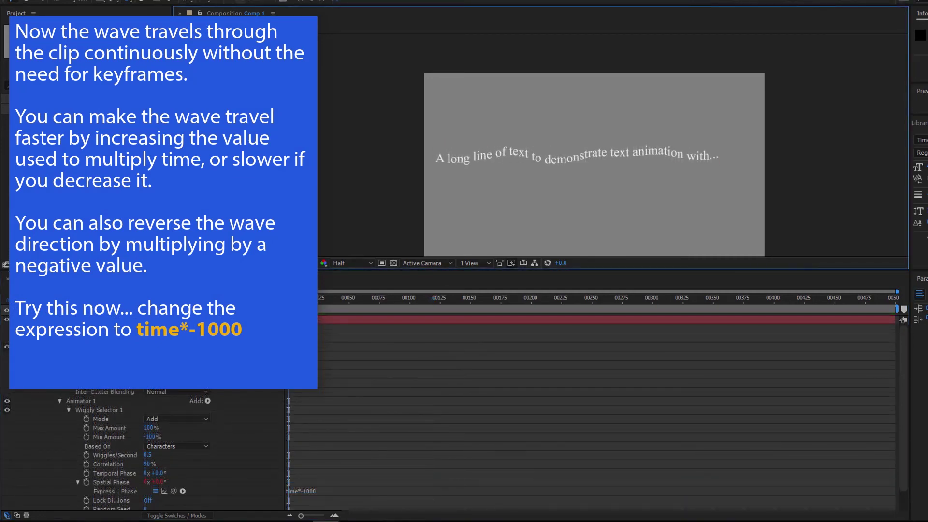
key(ctrl+3)
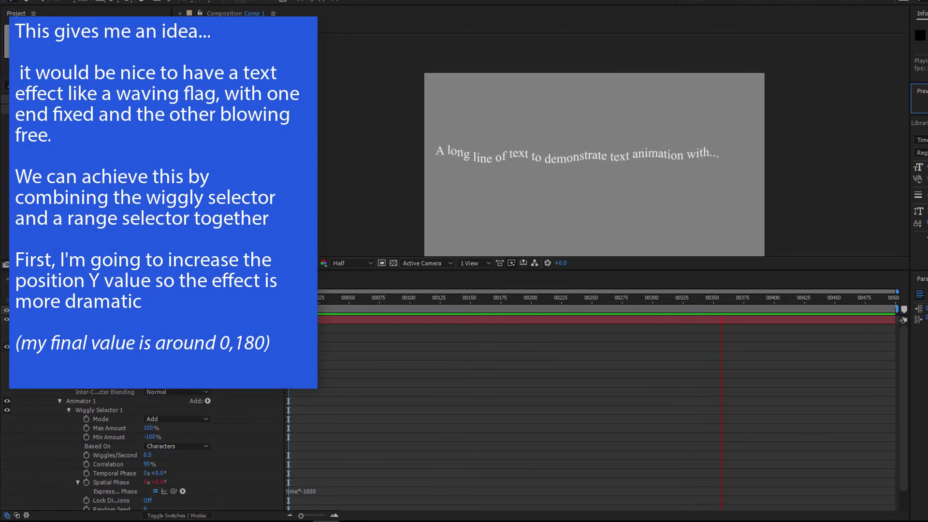
Step: Collapse Wiggly Selector 1 and scrub Animator 1's Position Y from 30 up to about 181
click(59, 401)
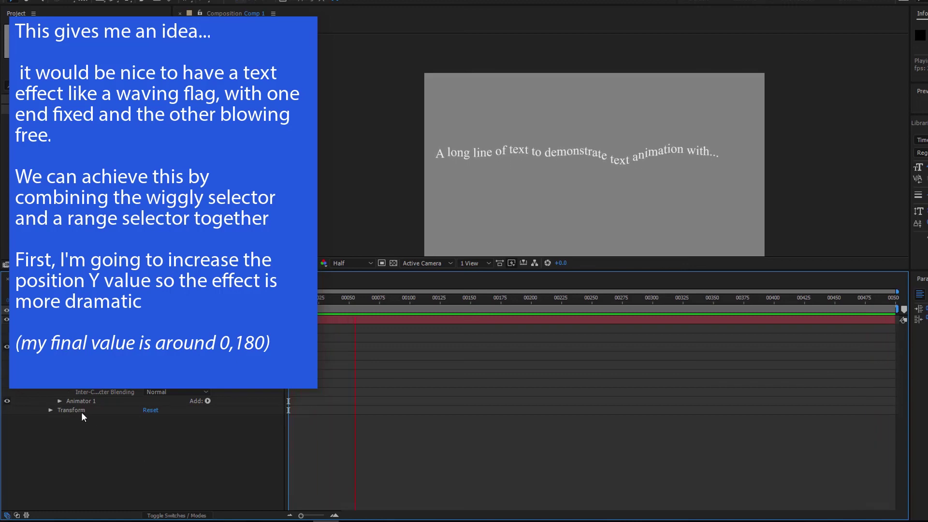
click(60, 402)
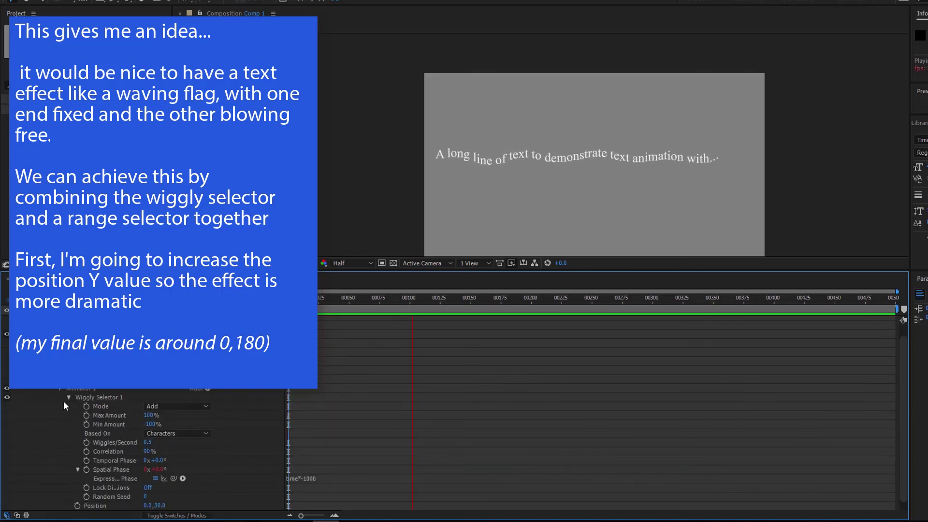
click(69, 397)
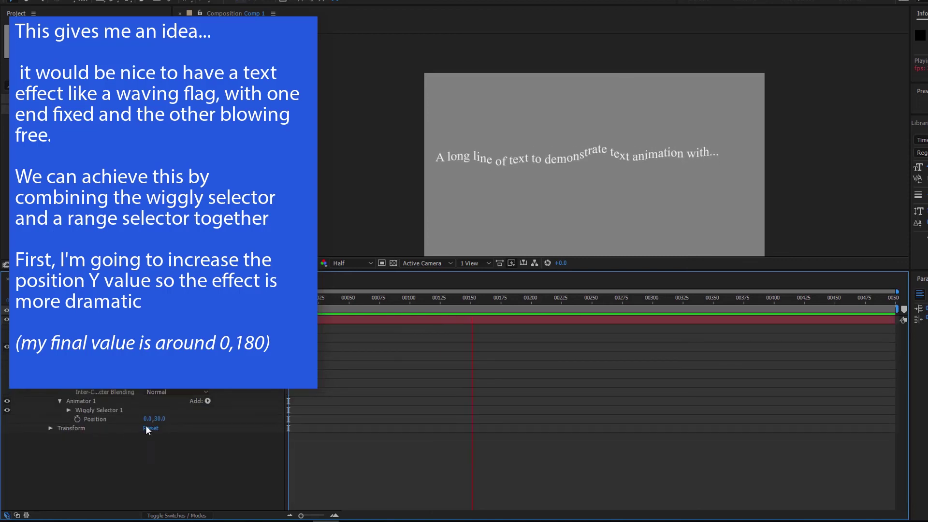
drag(158, 418, 290, 417)
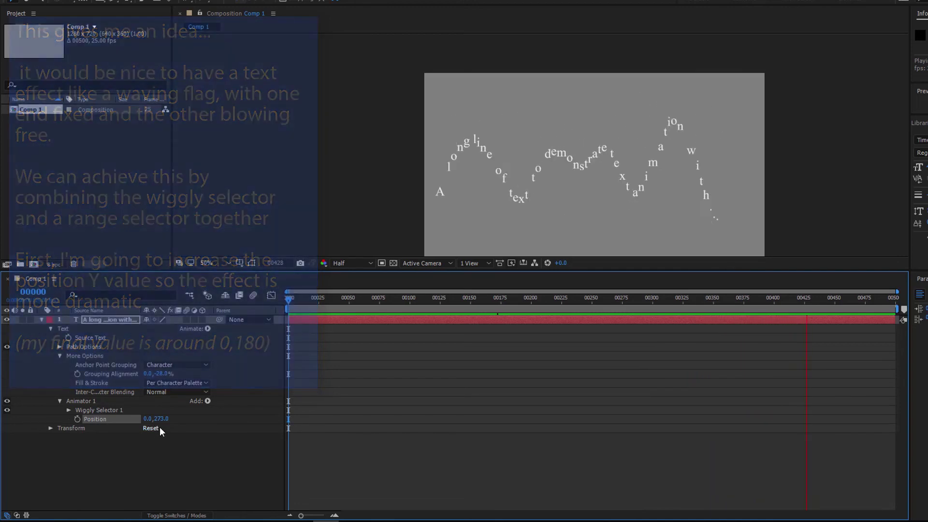
drag(162, 419, 109, 421)
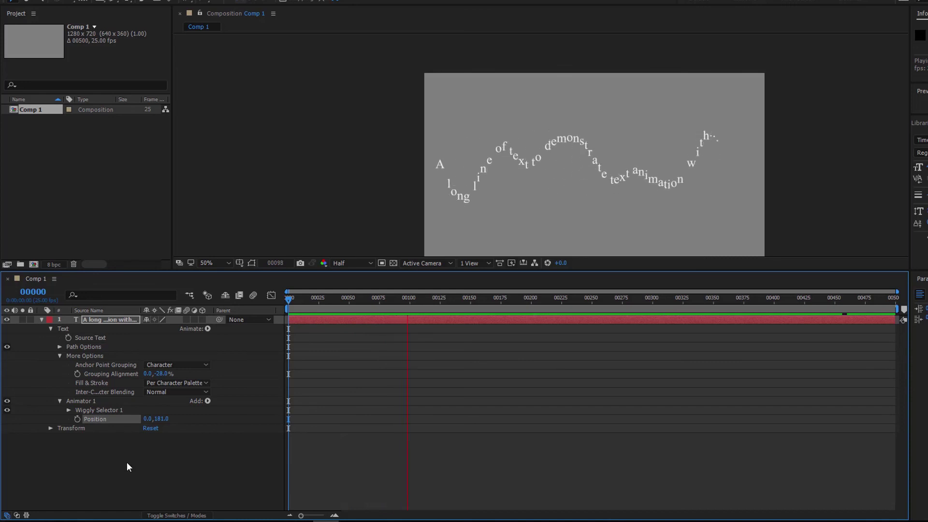
Step: Add a Range Selector to Animator 1
click(208, 401)
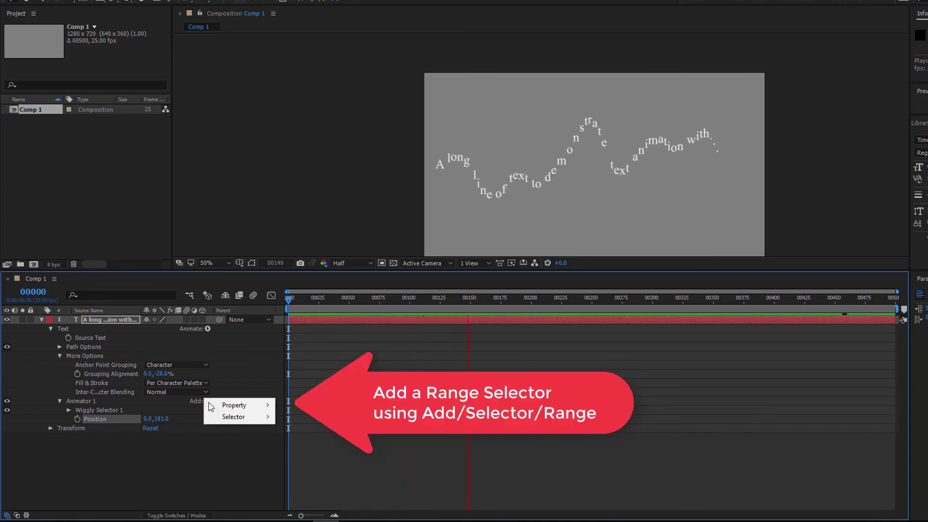
mouse_move(229, 417)
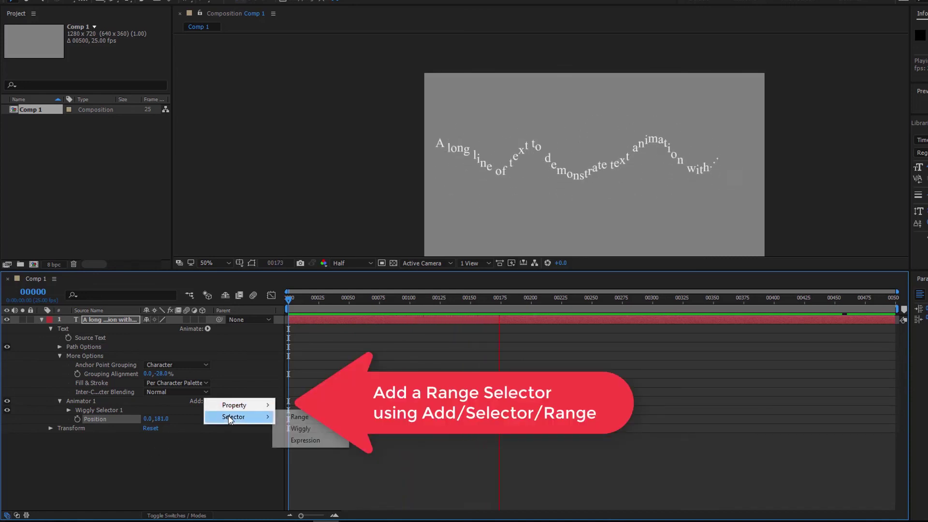
click(305, 418)
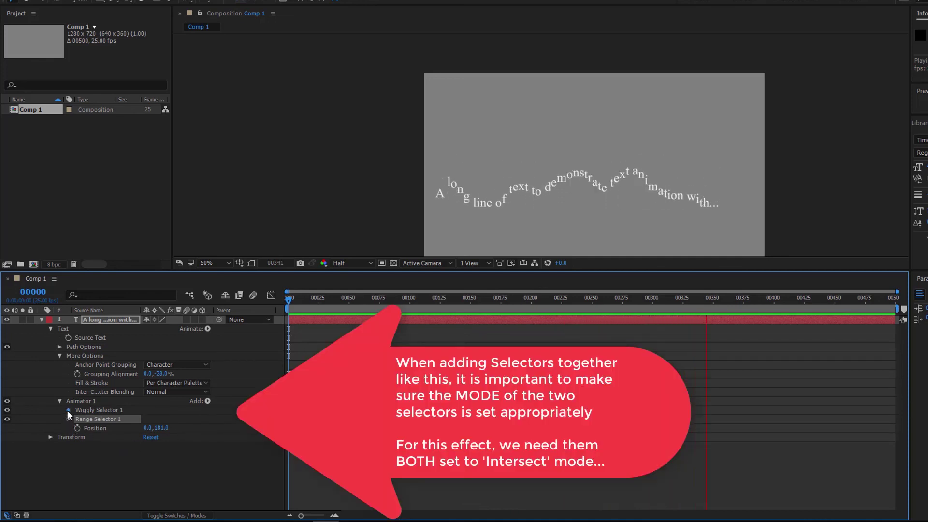
Step: Set Wiggly Selector 1's Mode to Intersect
click(67, 411)
click(196, 416)
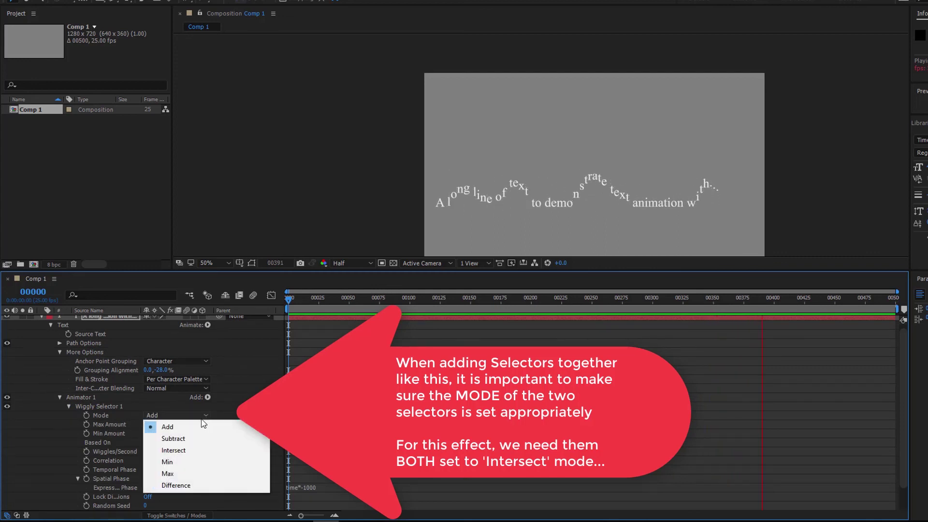
click(173, 451)
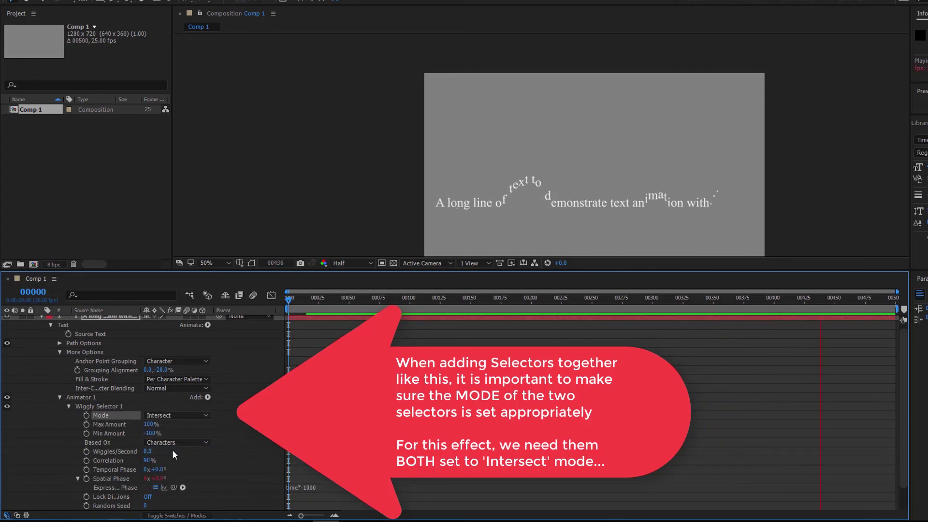
click(68, 407)
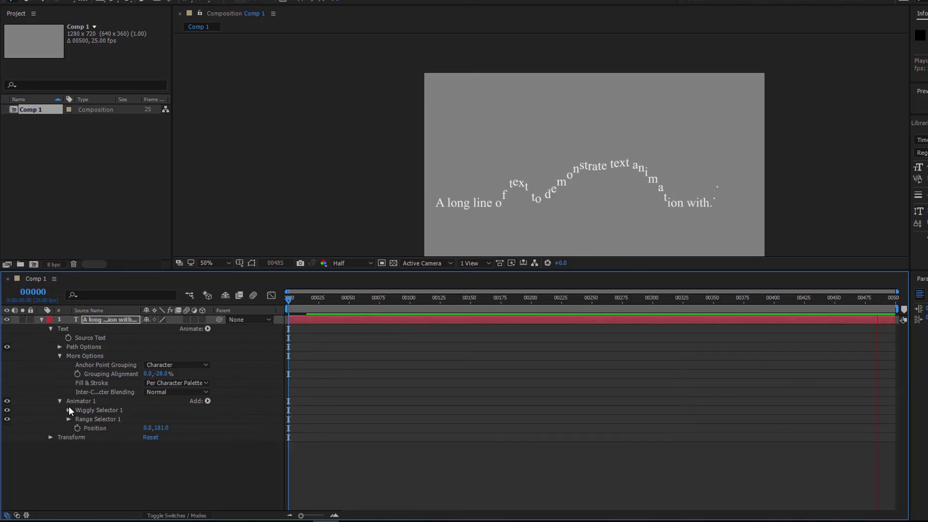
Step: Under Range Selector 1's Advanced settings, set Shape to Ramp Up and Mode to Intersect
click(68, 419)
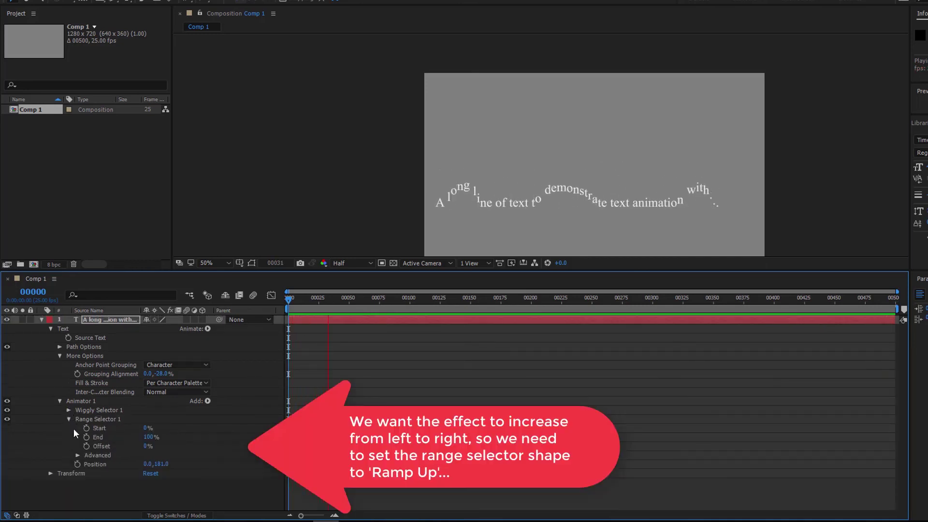
click(77, 455)
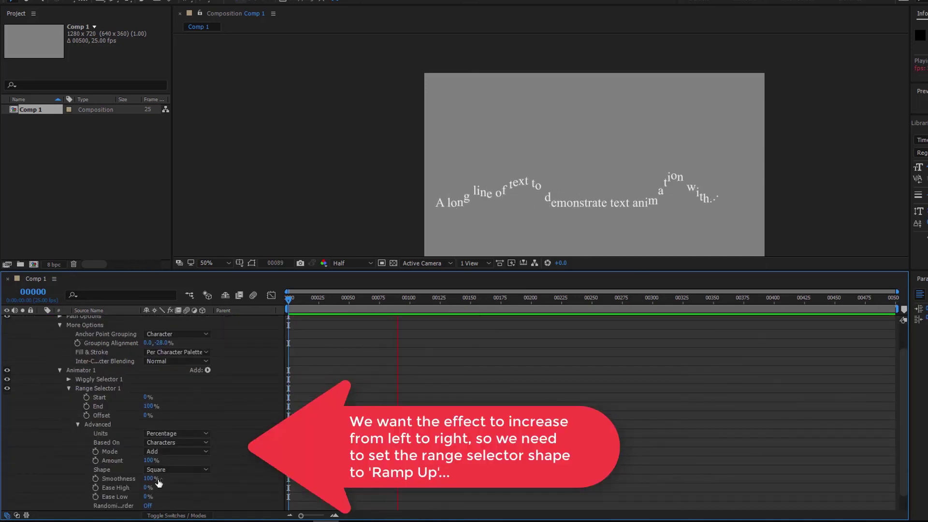
click(202, 471)
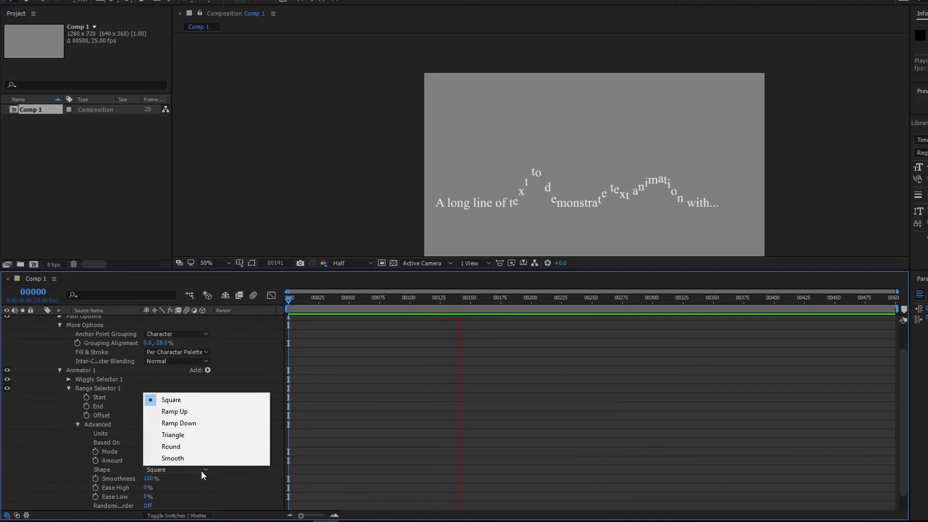
click(175, 411)
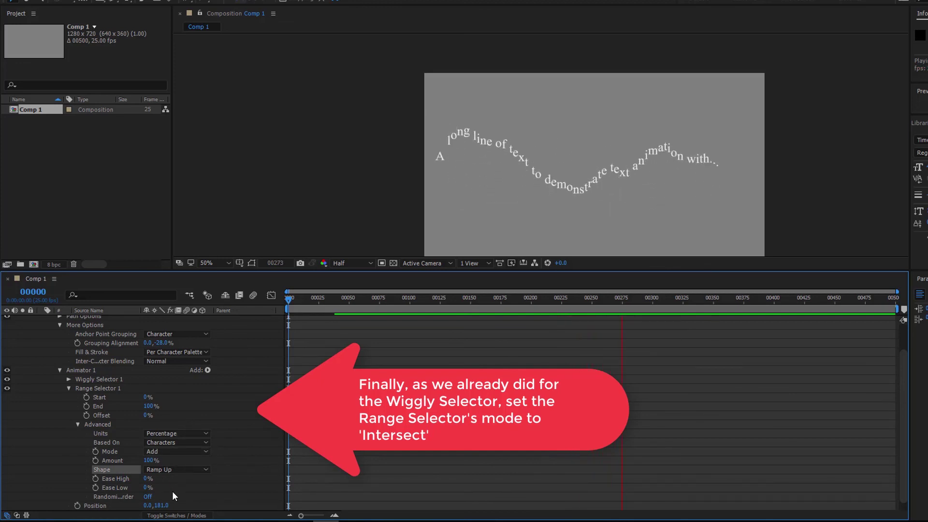
click(204, 452)
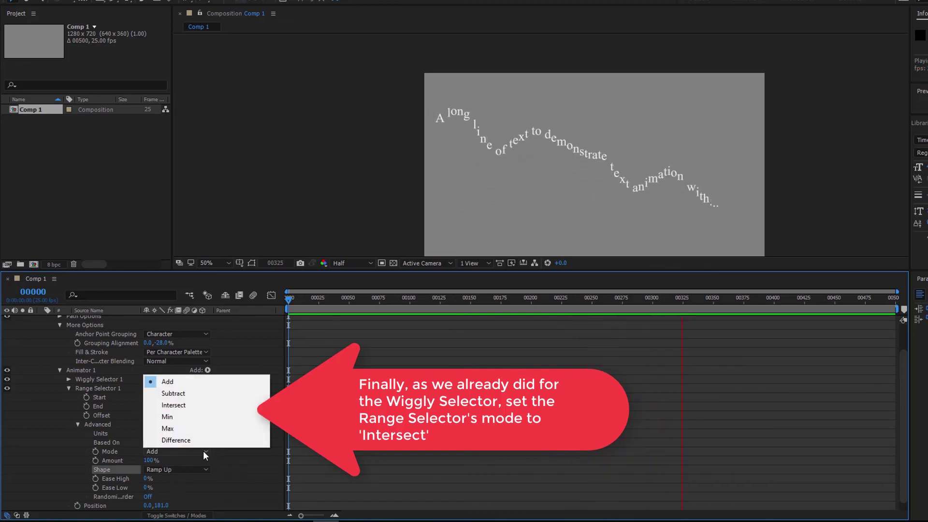
click(189, 403)
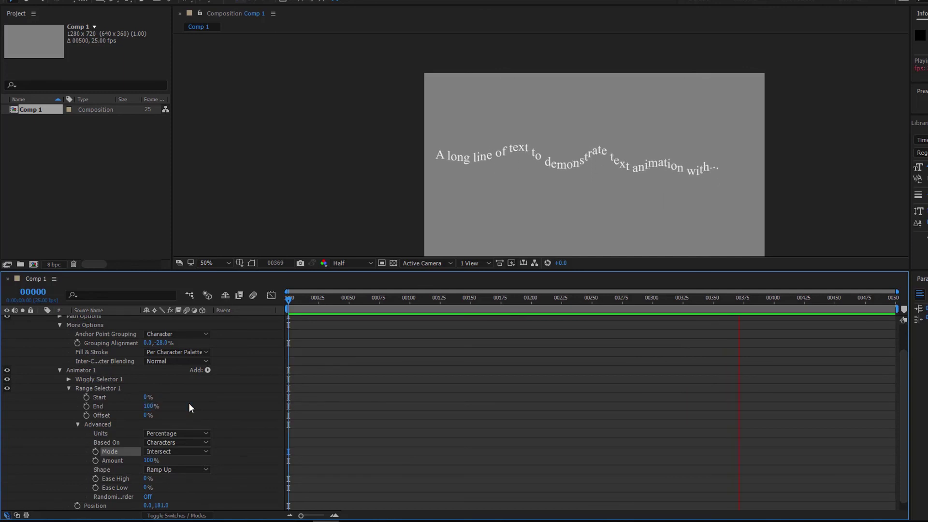